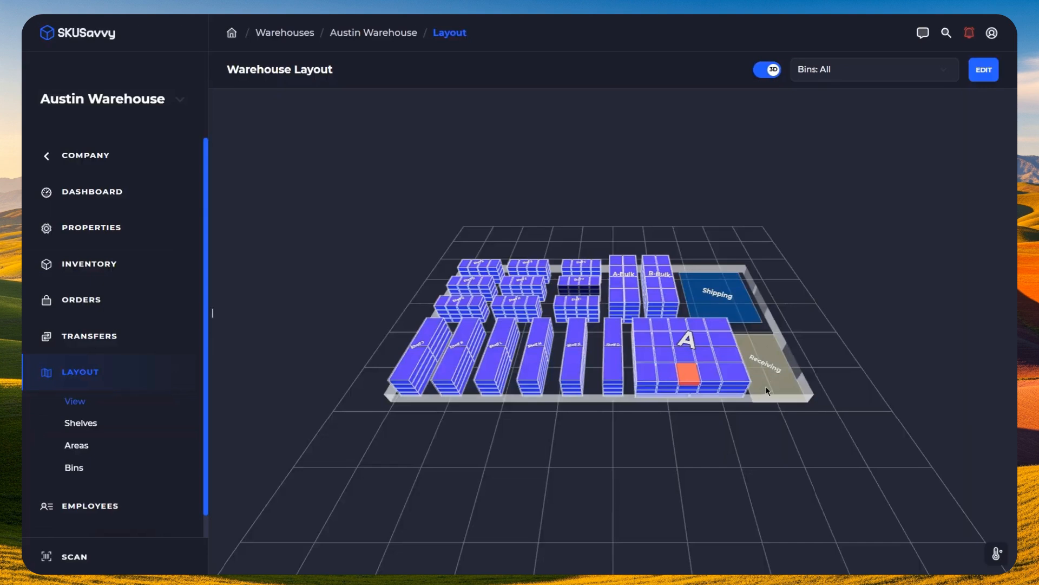
# Step: Switch the warehouse layout to 2D, bring the Shipping and Receiving areas into view, and start editing the layout
pyautogui.moveTo(680, 422); pyautogui.dragTo(639, 382)
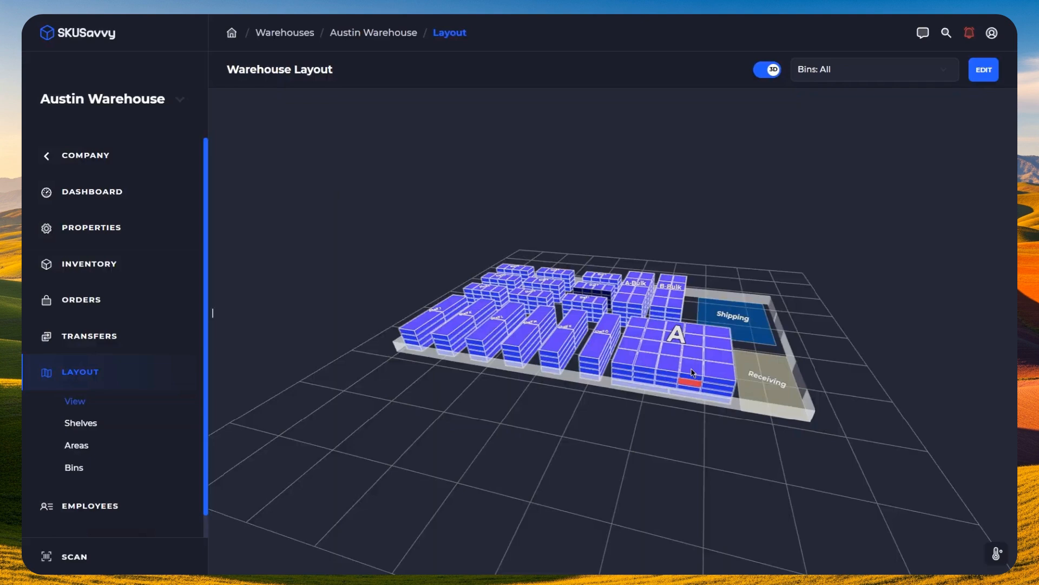
pyautogui.click(769, 69)
pyautogui.moveTo(796, 262); pyautogui.dragTo(425, 259)
pyautogui.click(983, 69)
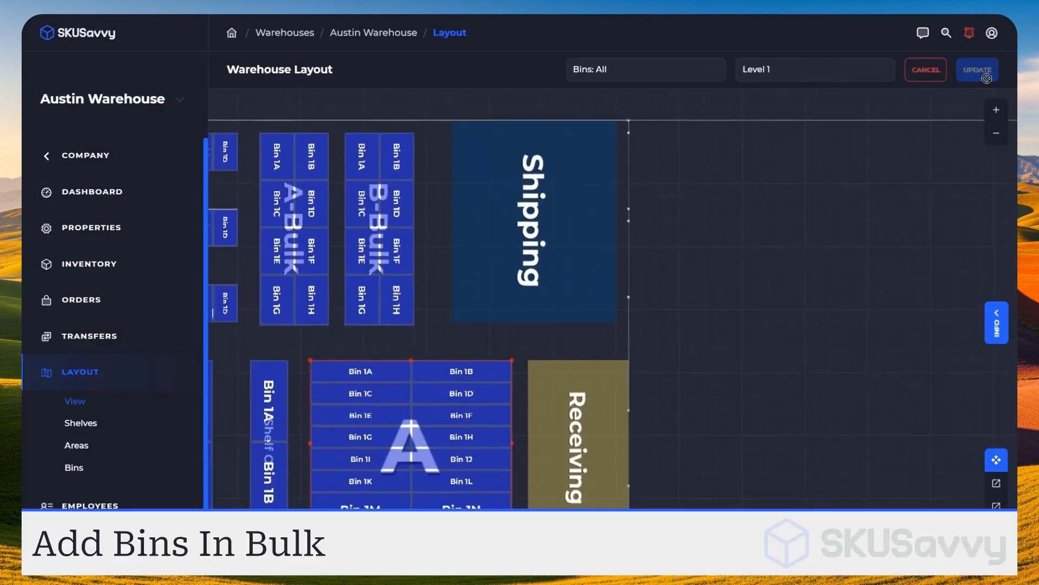
# Step: Draw a tall, narrow shelf outside the warehouse boundary, beside the Shipping area
pyautogui.click(996, 483)
pyautogui.moveTo(681, 130)
pyautogui.mouseDown()
pyautogui.moveTo(733, 262)
pyautogui.moveTo(740, 353)
pyautogui.mouseUp()
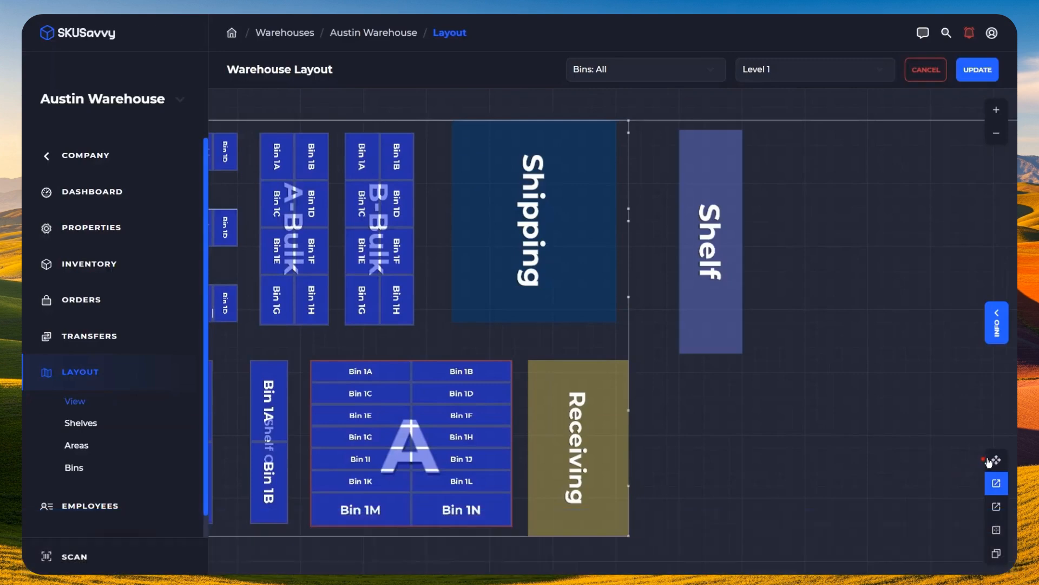
pyautogui.click(996, 460)
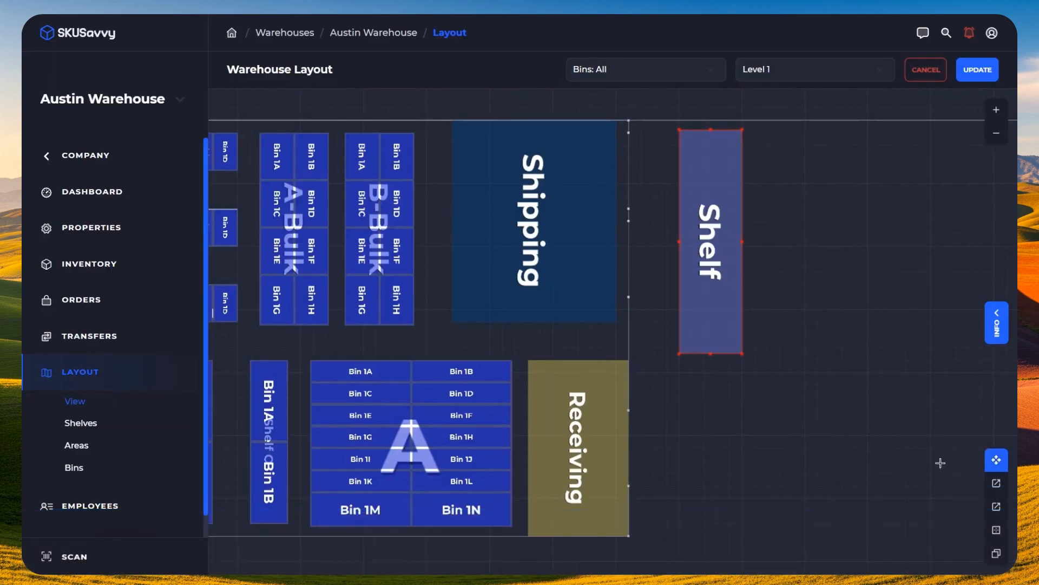
# Step: Start generating bins for the new shelf and set the grid to 4 rows and 2 columns
pyautogui.click(996, 553)
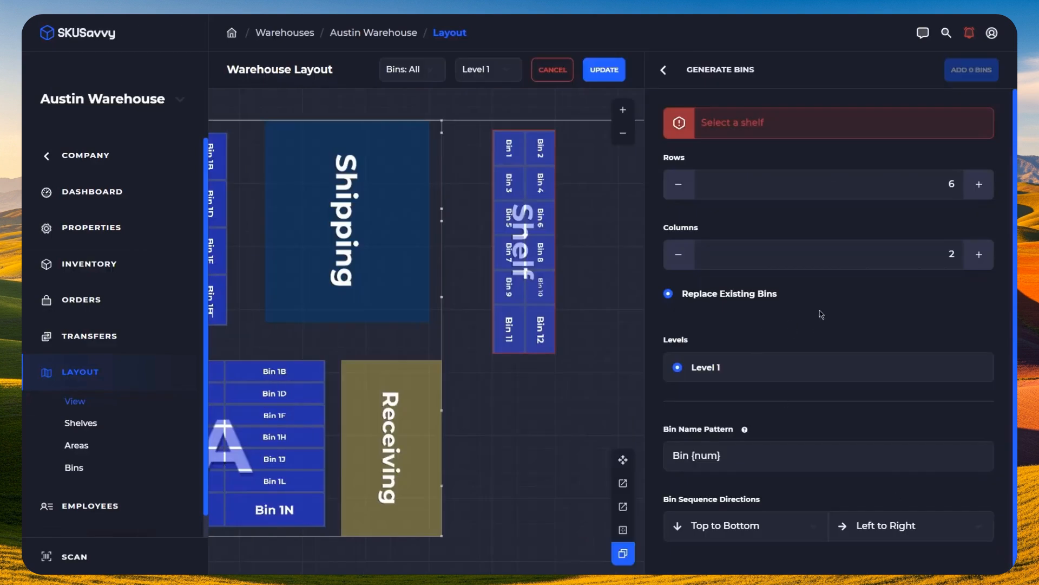
pyautogui.click(679, 186)
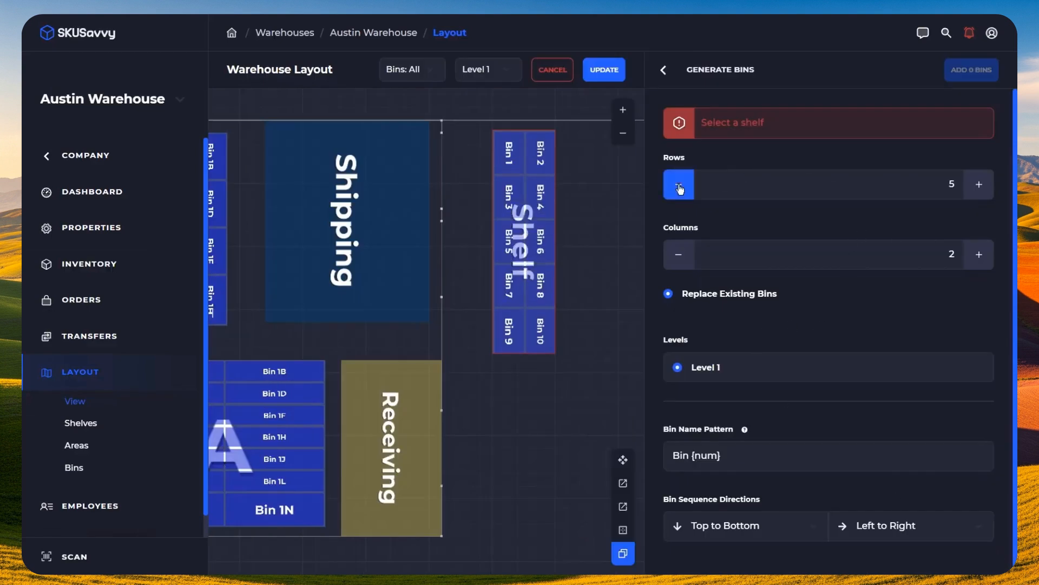
pyautogui.click(680, 186)
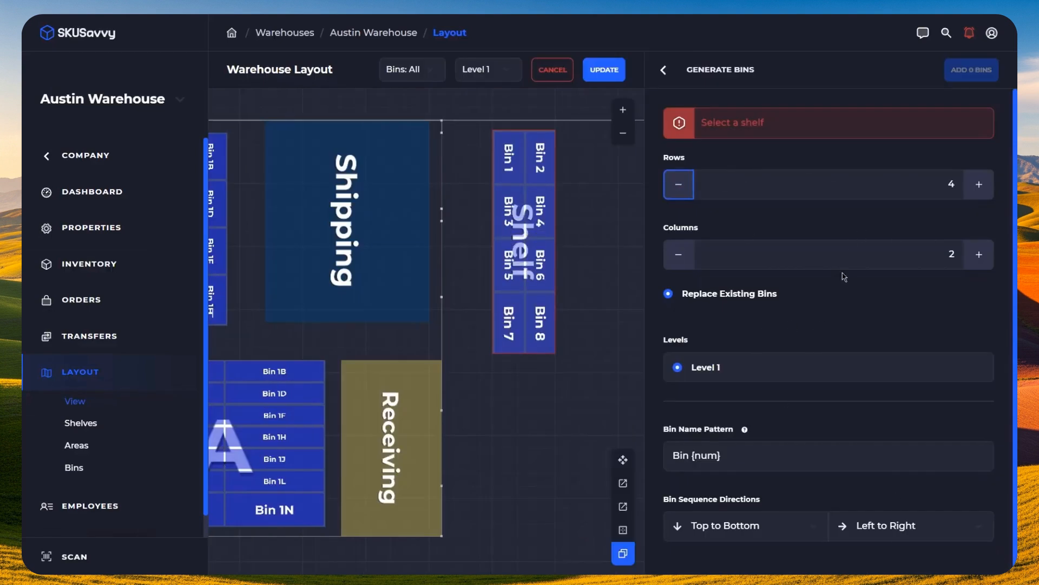
pyautogui.click(982, 257)
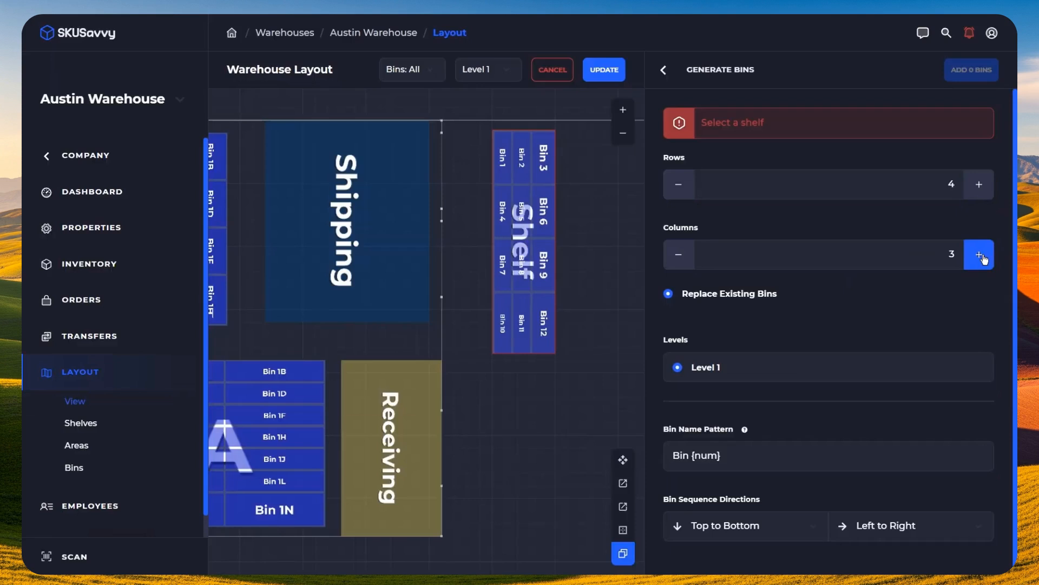
pyautogui.click(678, 254)
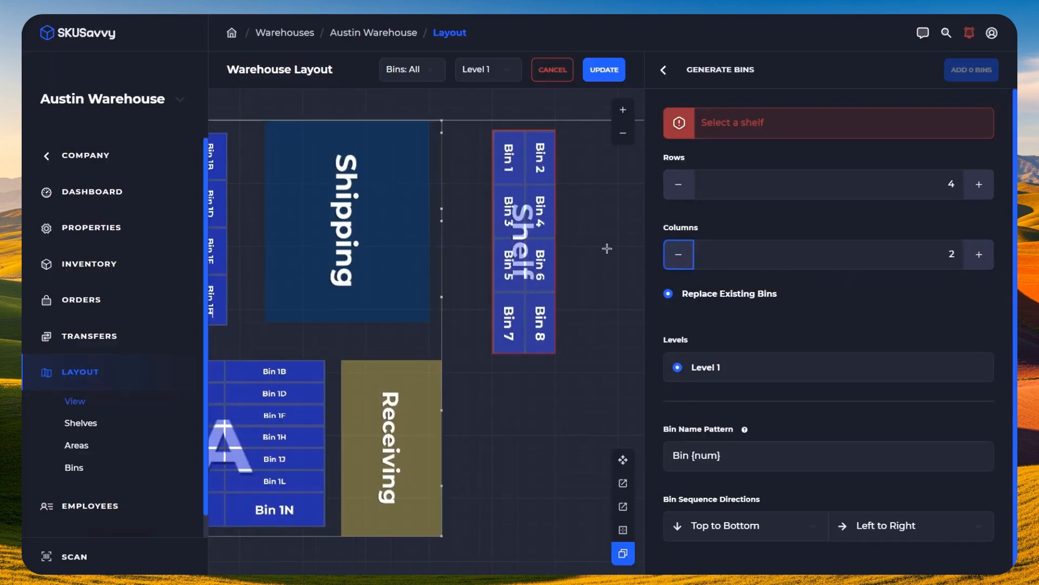
# Step: Preview the bin grid with the Bin {num} name pattern on shelf A and cancel the layout edits
pyautogui.scroll(-1, 810, 369)
pyautogui.click(728, 449)
pyautogui.moveTo(746, 425)
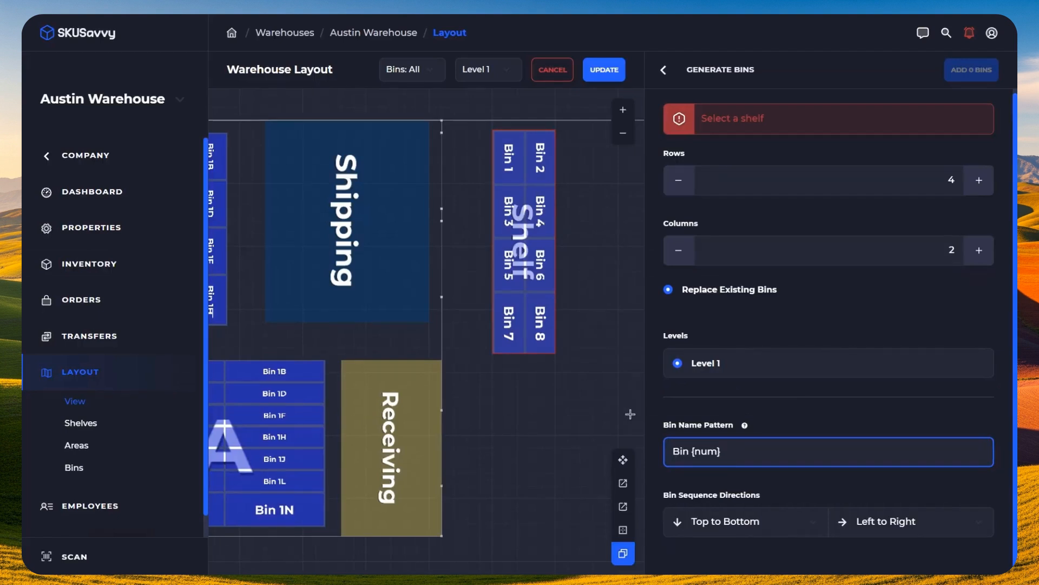
pyautogui.click(238, 388)
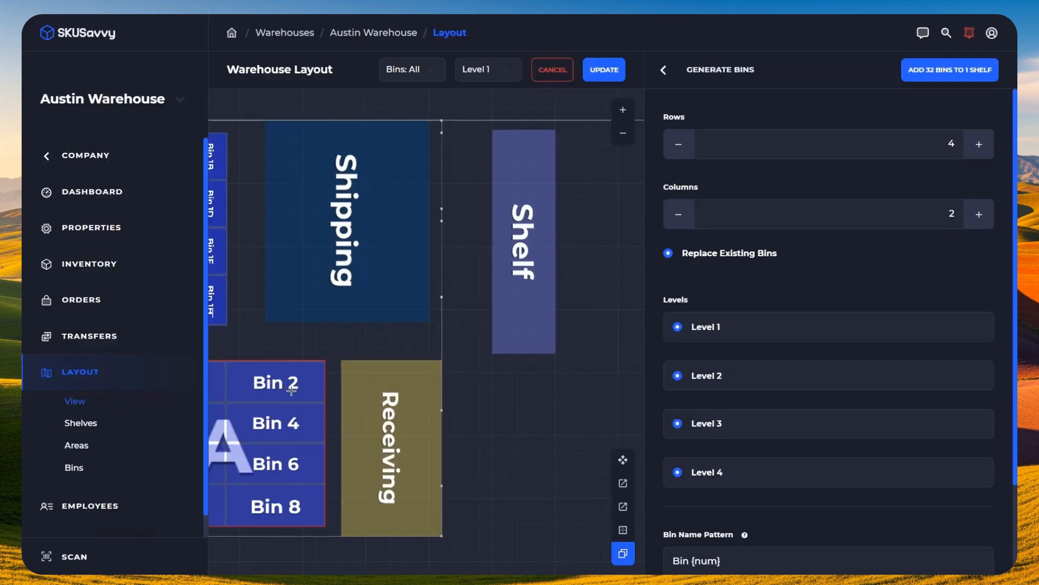
pyautogui.click(553, 70)
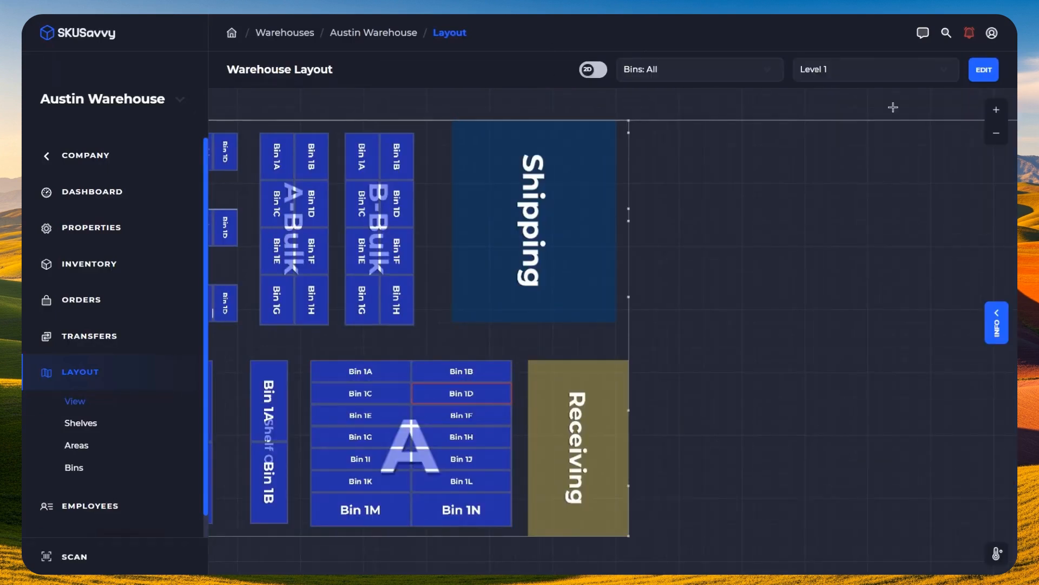
# Step: Edit the layout again and rename the first two bins of shelf A as Bin 2 and Bin 3
pyautogui.click(984, 69)
pyautogui.click(416, 506)
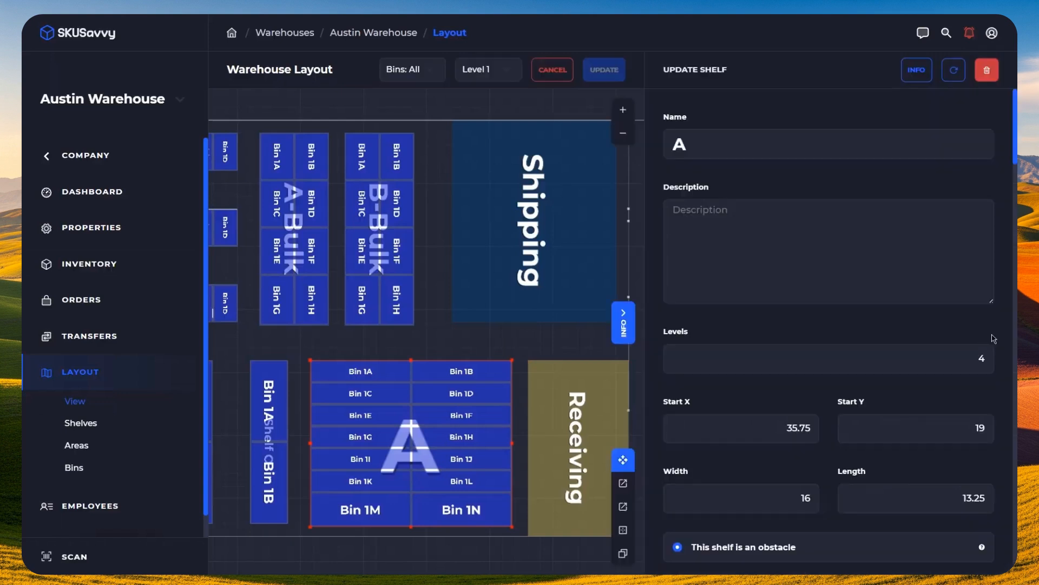
pyautogui.click(994, 339)
pyautogui.scroll(-6, 787, 423)
pyautogui.doubleClick(757, 381)
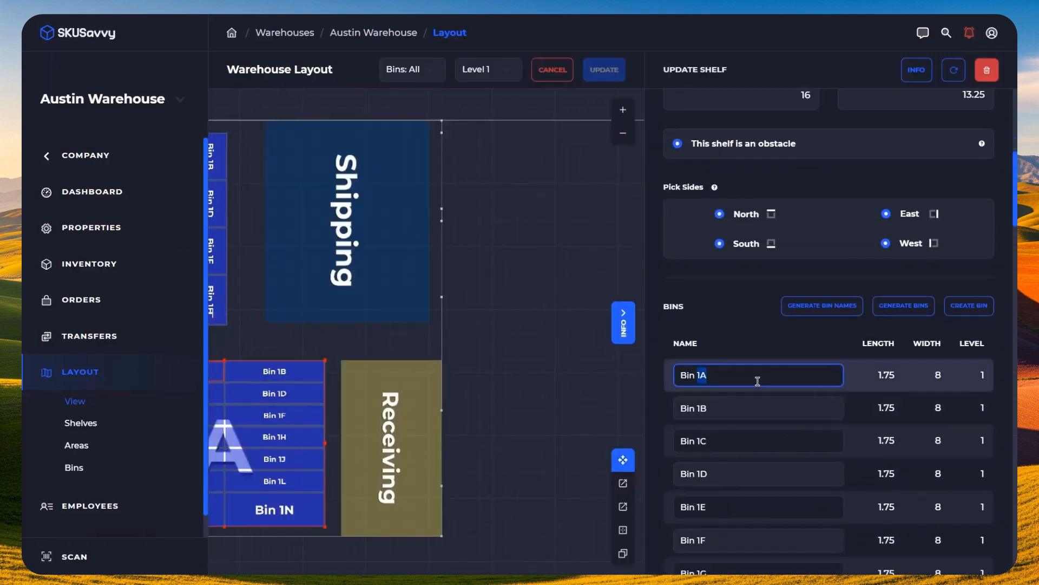
pyautogui.tripleClick(757, 381)
pyautogui.write('Bin')
pyautogui.press('Tab')
pyautogui.write('Bi')
pyautogui.press('BackSpace')
pyautogui.write('in 3')
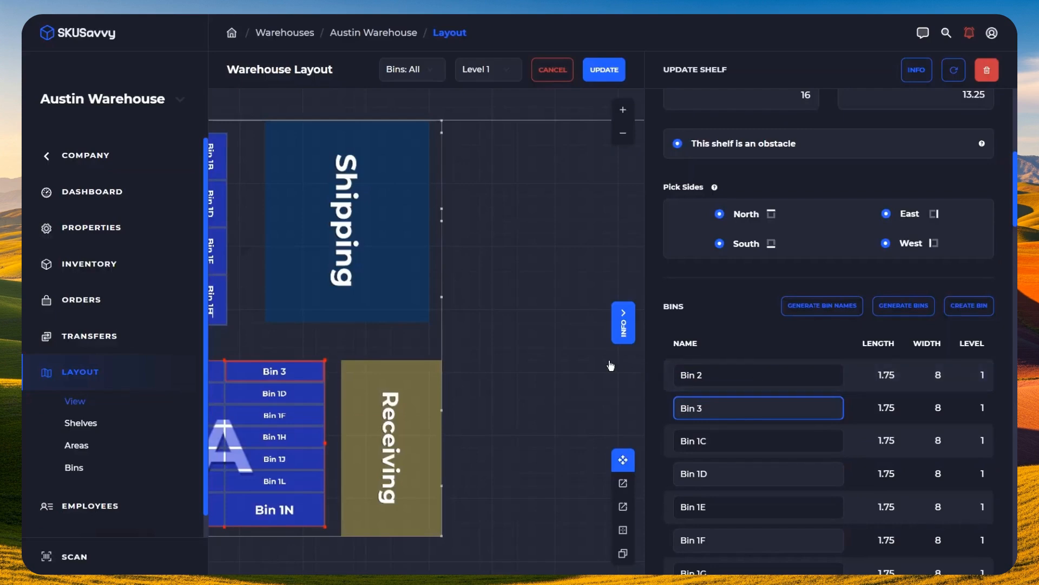
# Step: Open the properties of Bin 1D on shelf A and examine its inventory capacity setting
pyautogui.click(285, 400)
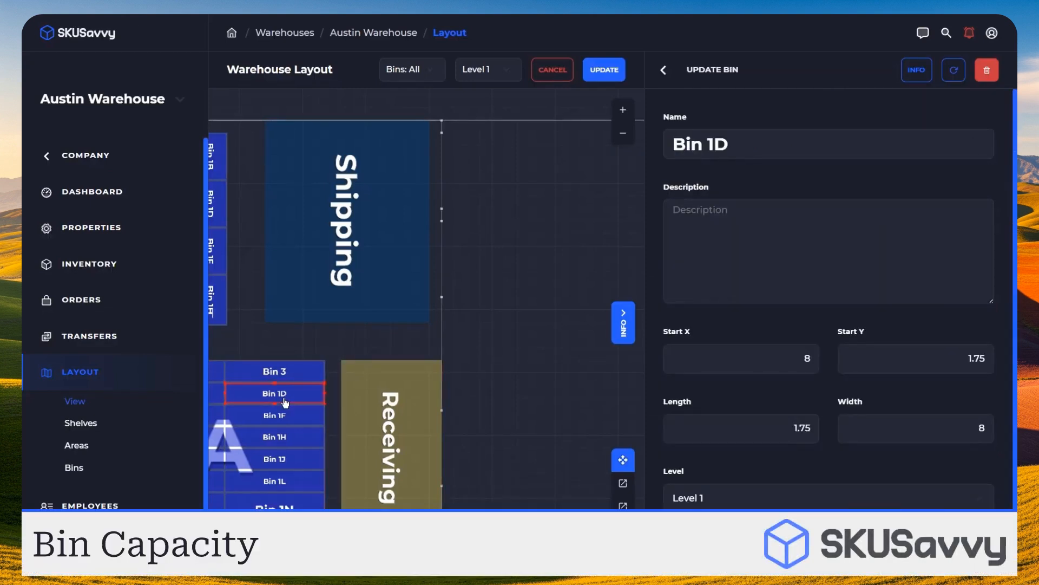
pyautogui.scroll(-1, 866, 350)
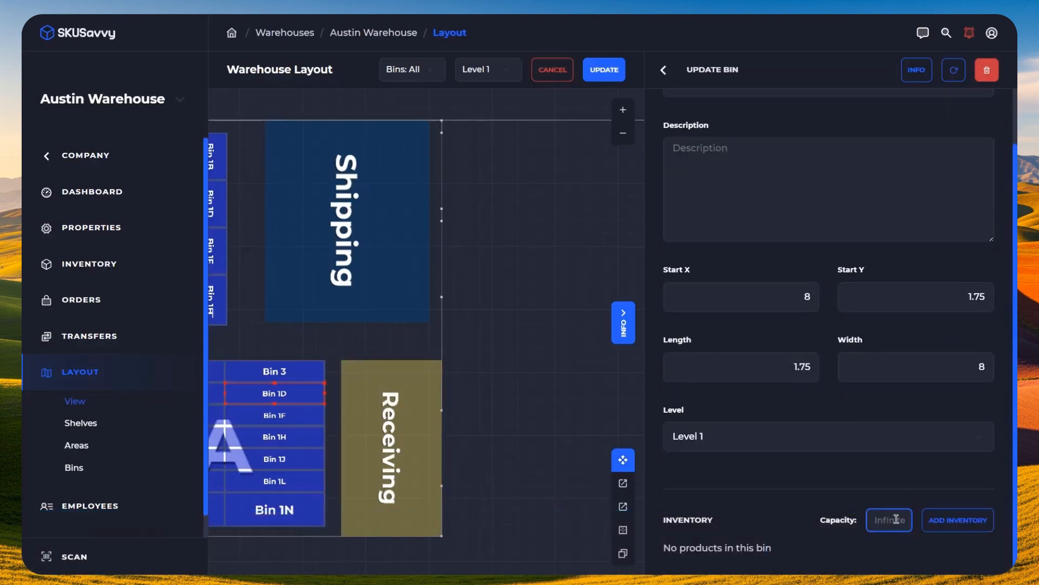
pyautogui.click(894, 519)
# Step: Examine the obstacle and pick side settings of shelf A and close its details
pyautogui.click(262, 464)
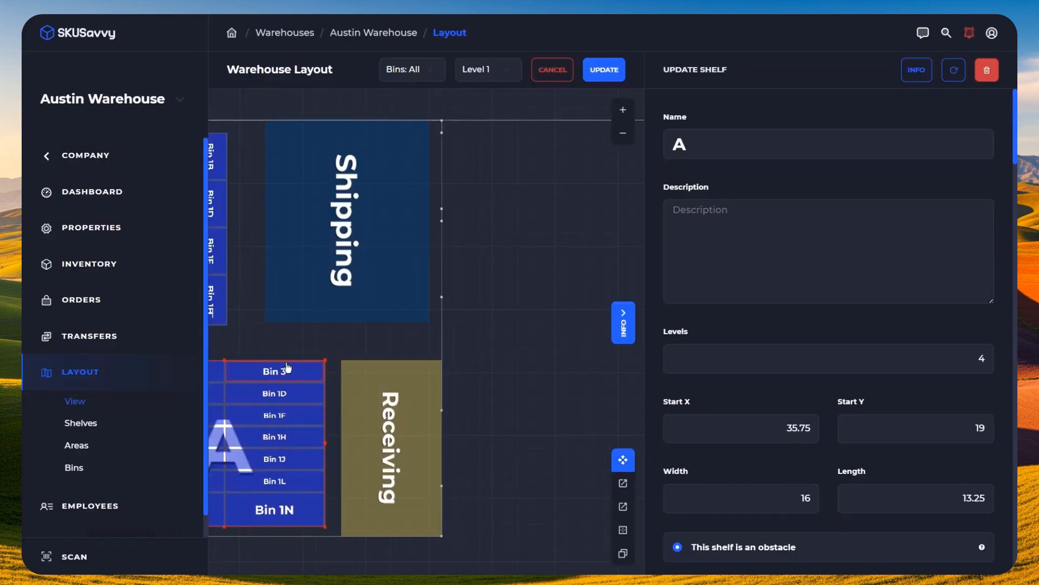
pyautogui.moveTo(267, 336); pyautogui.dragTo(459, 335)
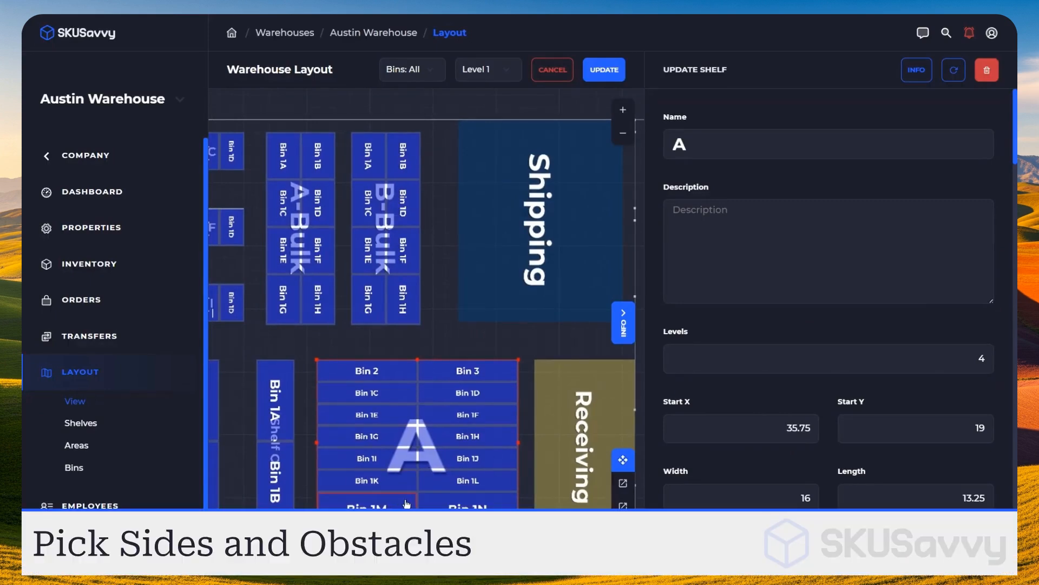
pyautogui.scroll(-5, 678, 439)
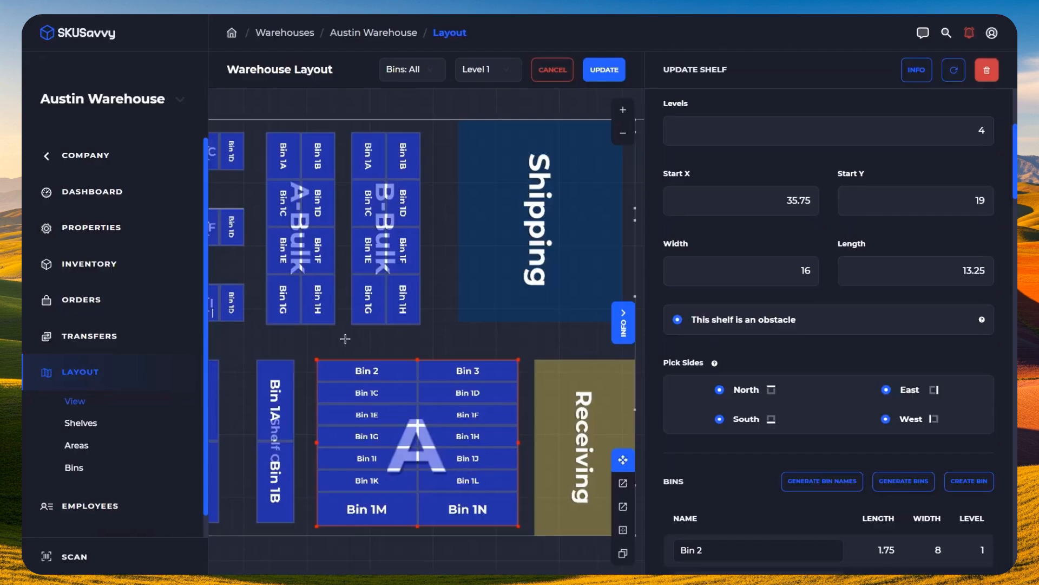
pyautogui.click(617, 323)
# Step: Open the full properties page of Bin 1A on Shelf A, discarding unsaved layout changes, and examine its settings
pyautogui.moveTo(317, 334); pyautogui.dragTo(562, 383)
pyautogui.click(320, 204)
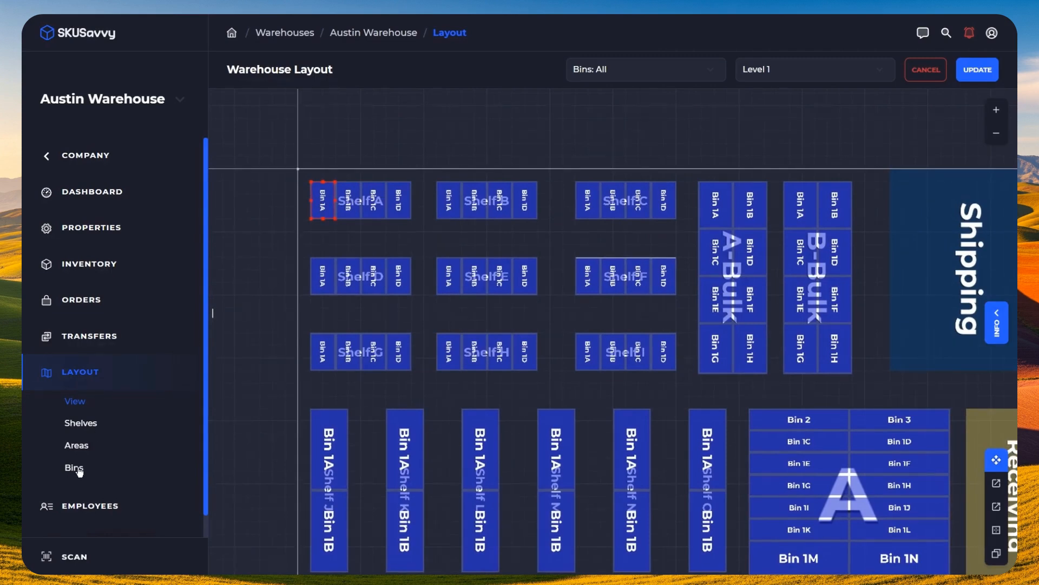
pyautogui.click(999, 323)
pyautogui.click(922, 65)
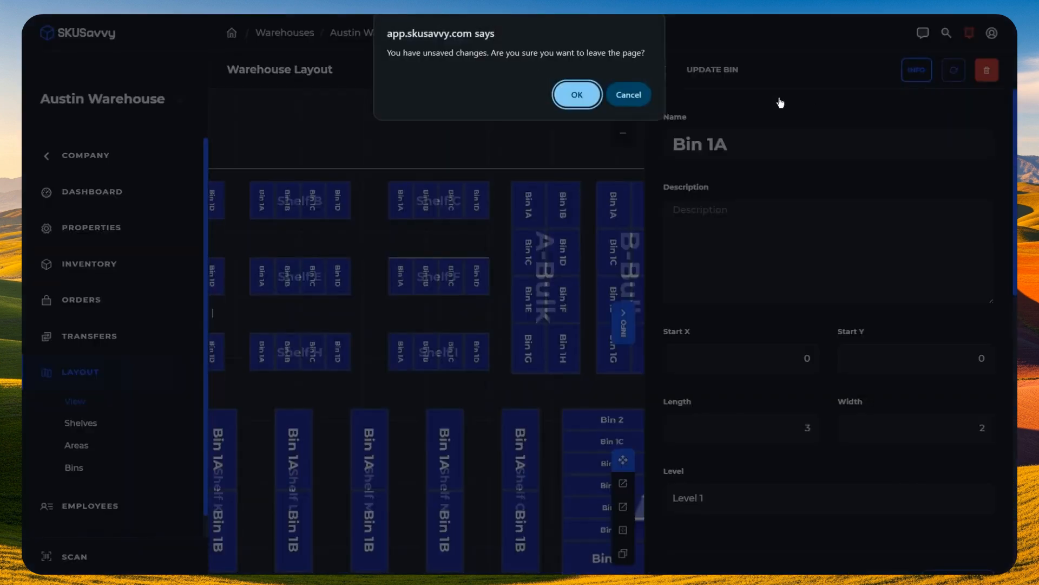
pyautogui.click(560, 95)
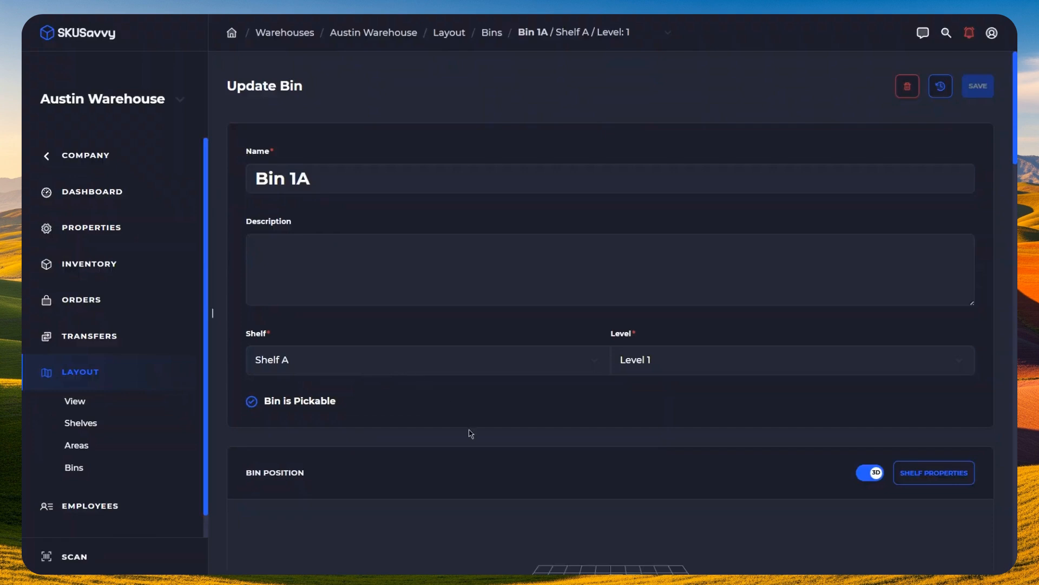
pyautogui.scroll(-5, 471, 432)
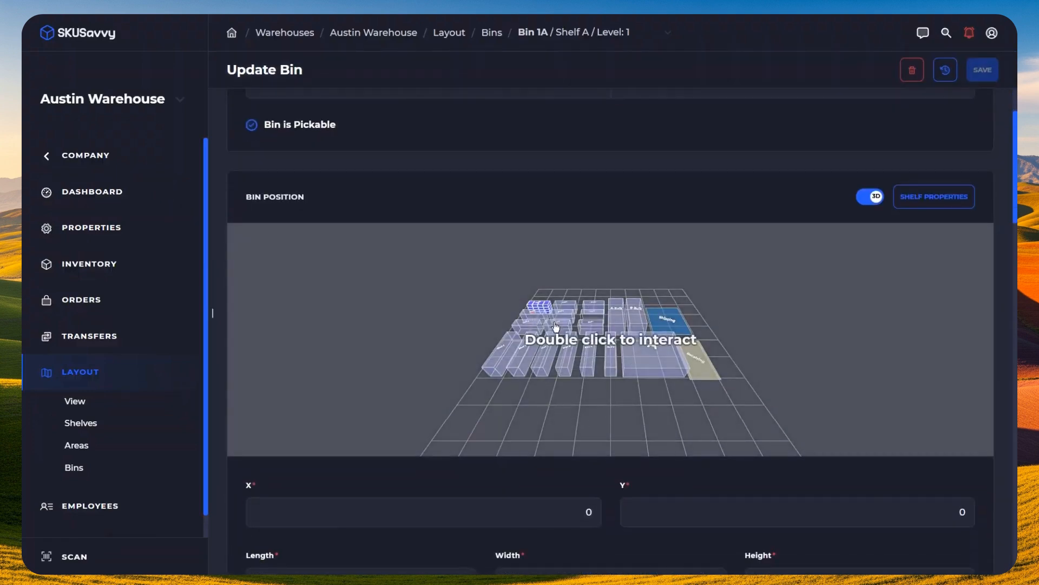
pyautogui.scroll(-5, 503, 471)
pyautogui.scroll(-5, 508, 421)
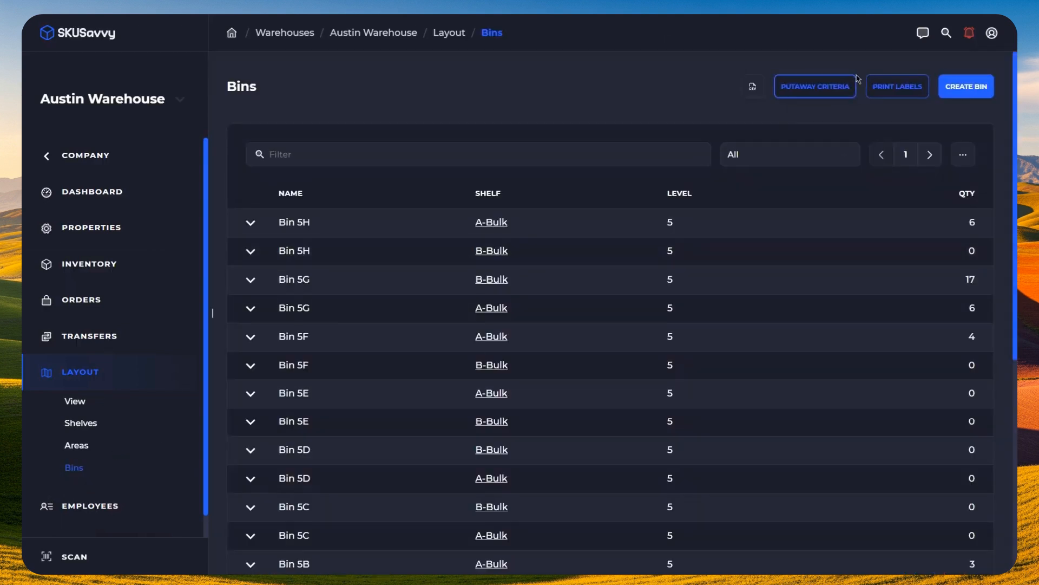
# Step: Open the putaway criteria for the bins and expand the Overall Health criteria
pyautogui.click(817, 91)
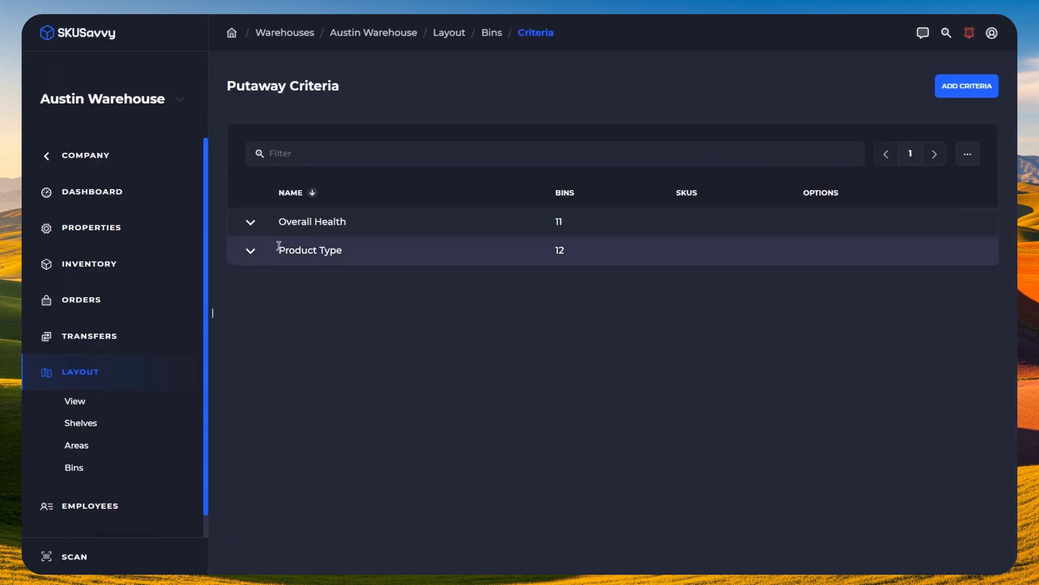
pyautogui.click(249, 227)
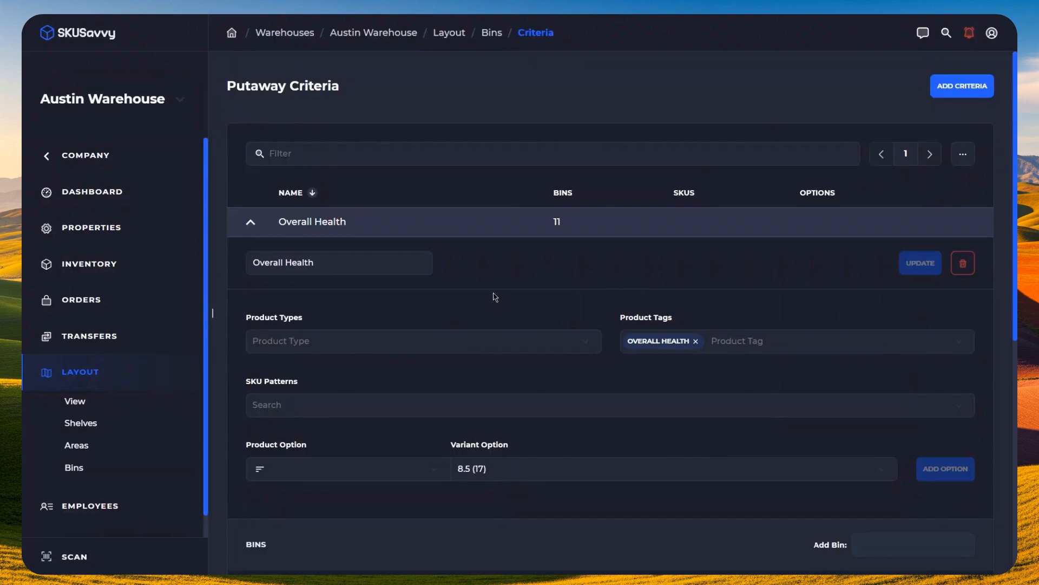
pyautogui.scroll(-2, 494, 297)
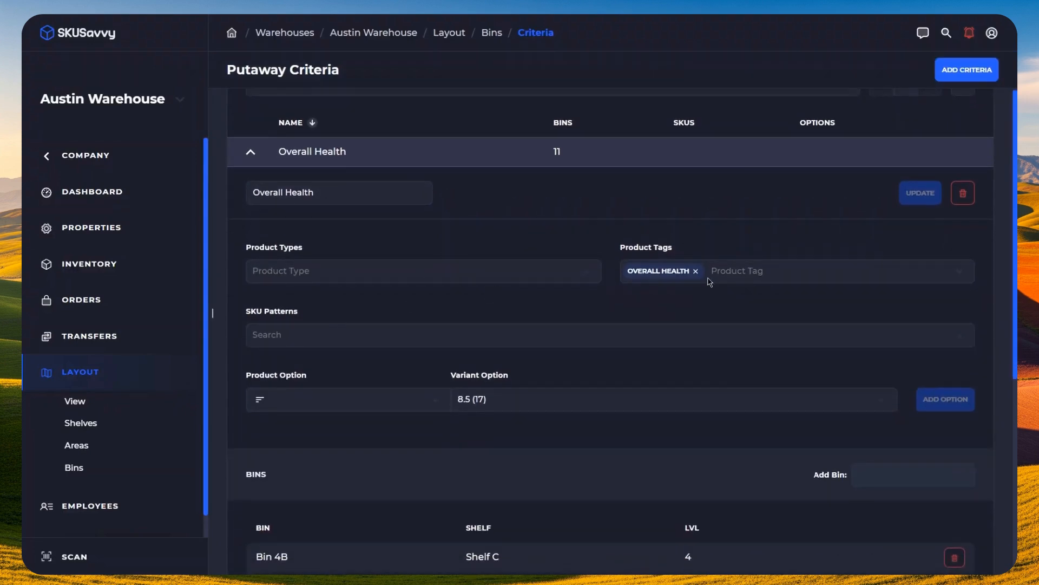
# Step: Examine the product type, SKU pattern, product option and bin choices available for the Overall Health criteria
pyautogui.click(368, 271)
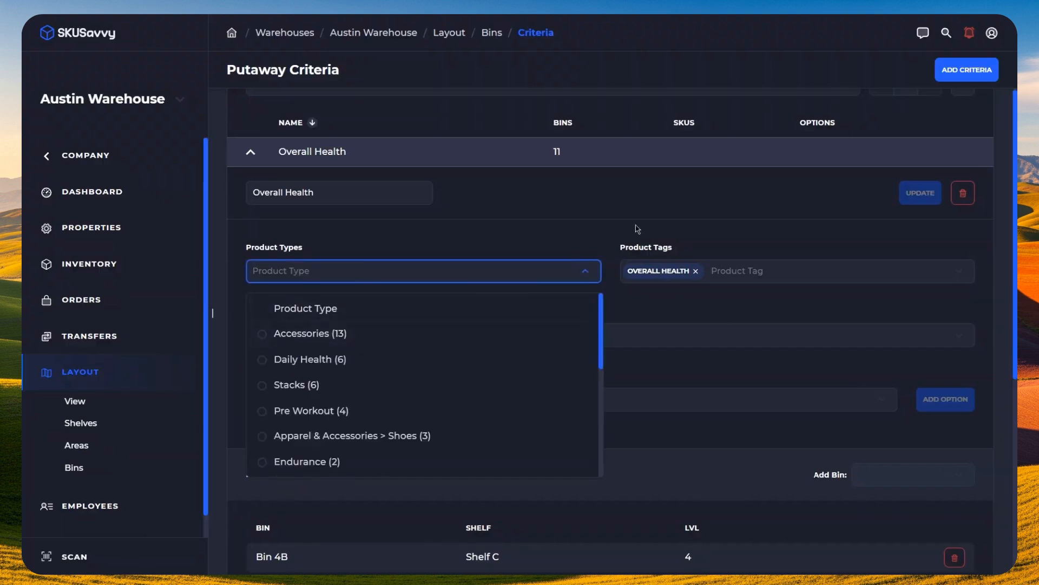
pyautogui.click(677, 224)
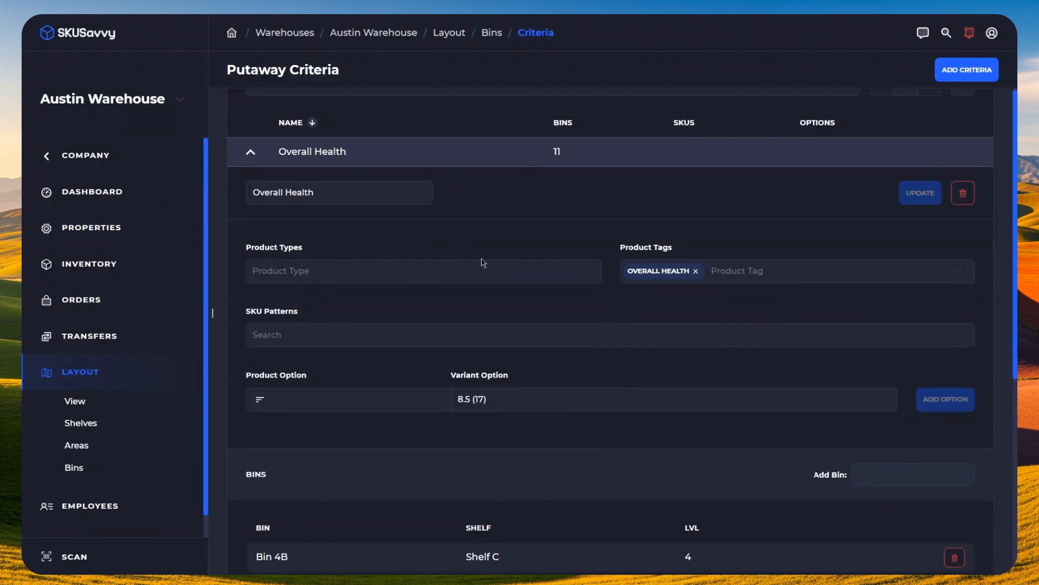
pyautogui.click(409, 341)
pyautogui.click(348, 396)
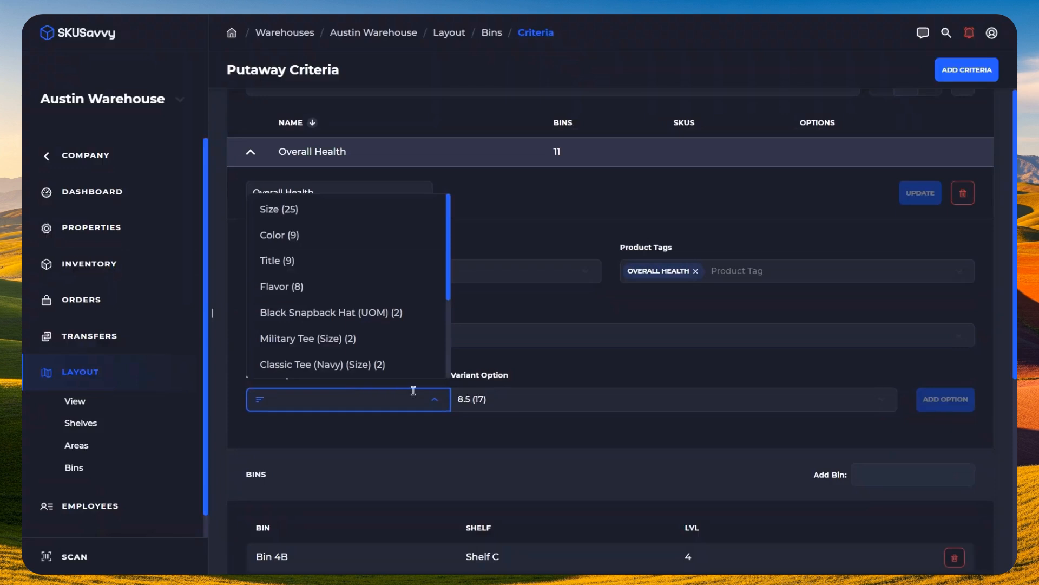
pyautogui.click(511, 435)
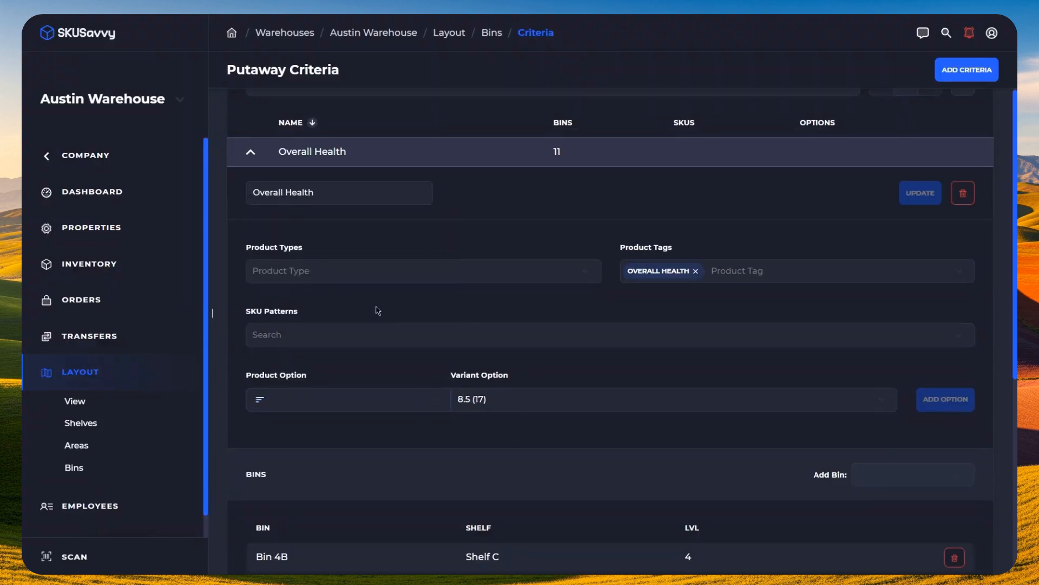
pyautogui.scroll(-3, 930, 415)
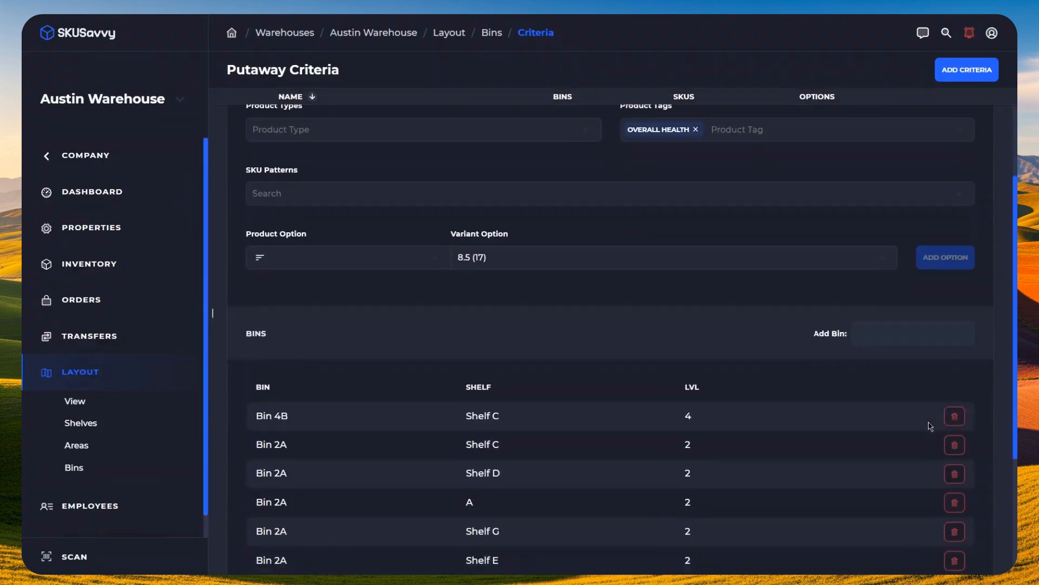
pyautogui.click(921, 332)
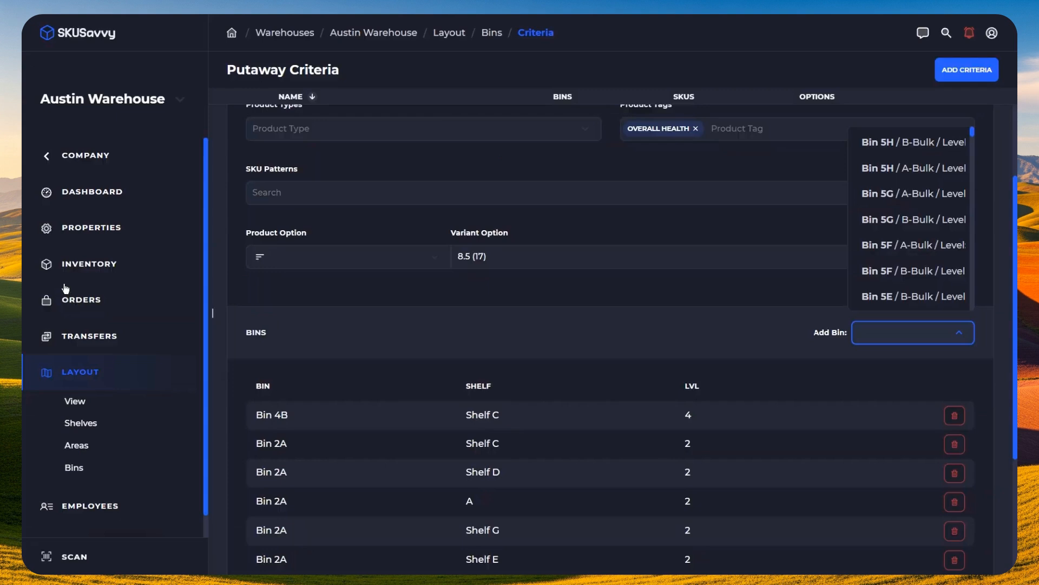
# Step: Open the inventory list of the Austin Warehouse
pyautogui.click(93, 267)
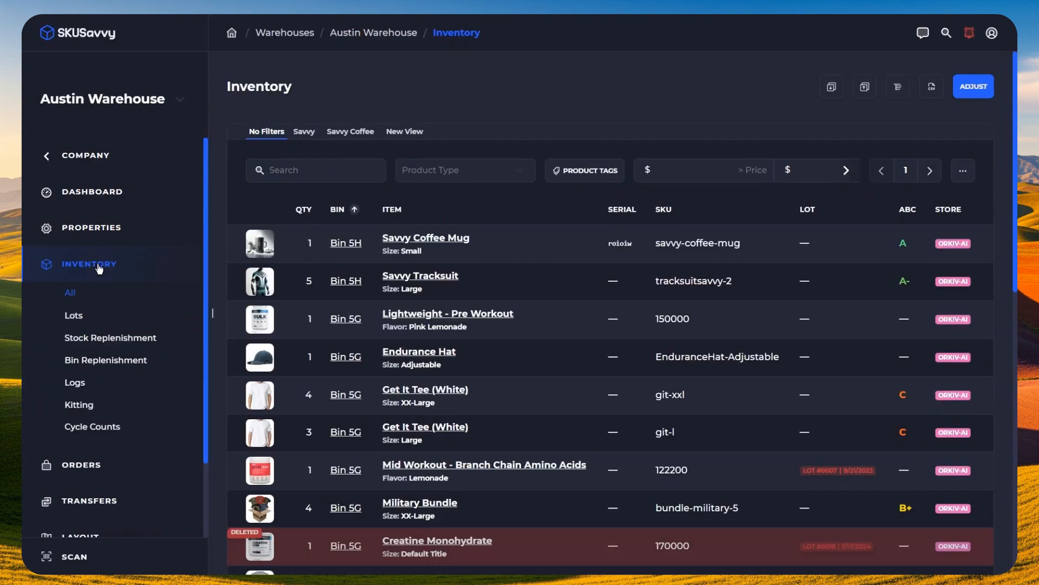
# Step: Start an inventory adjustment for the Snapback variant of the Black/Camo Snapback Hat and list the bins available for adding stock
pyautogui.click(984, 89)
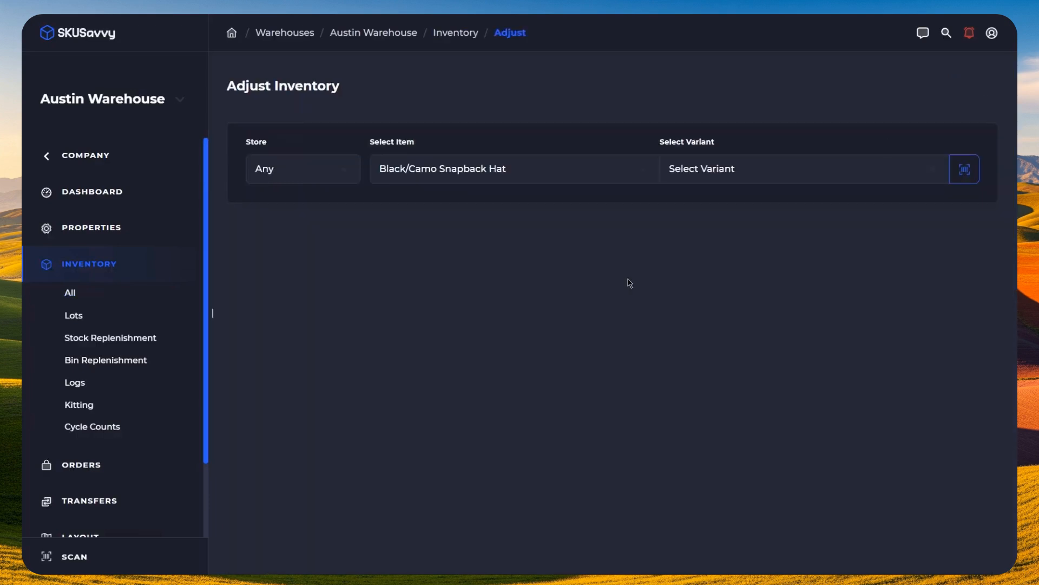
pyautogui.click(698, 166)
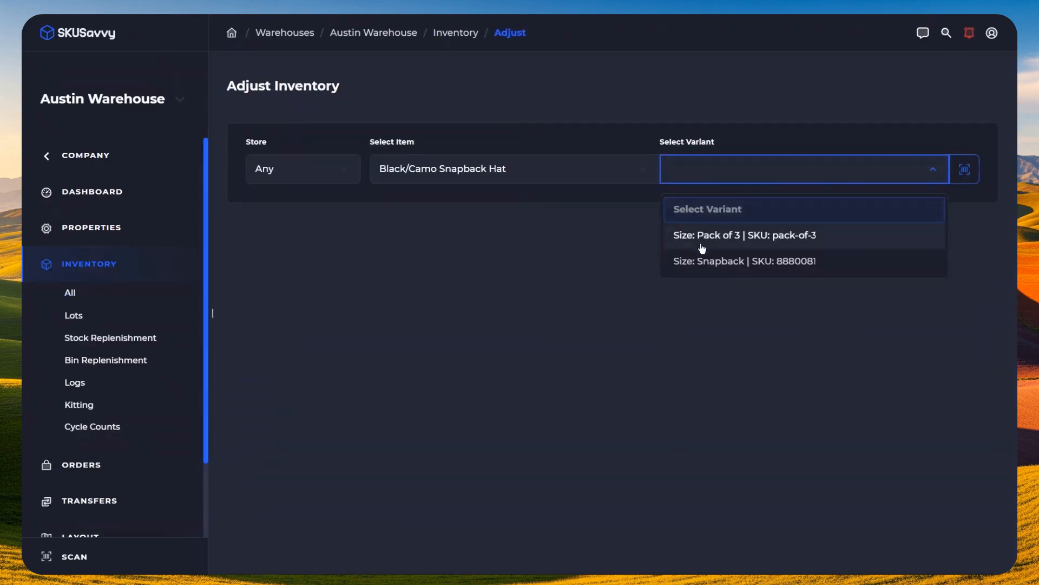
pyautogui.click(700, 264)
pyautogui.scroll(-2, 461, 329)
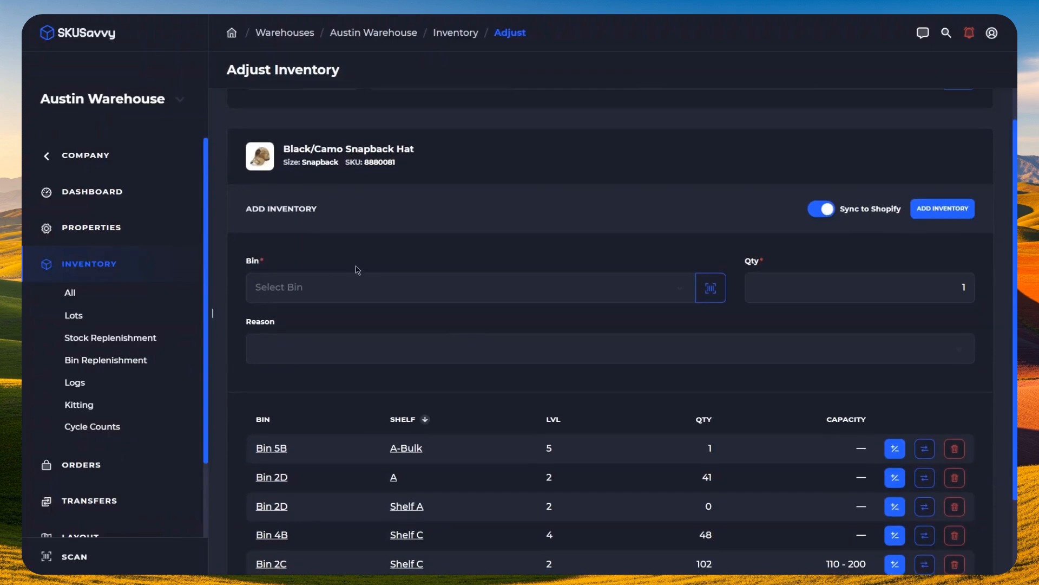
pyautogui.click(343, 282)
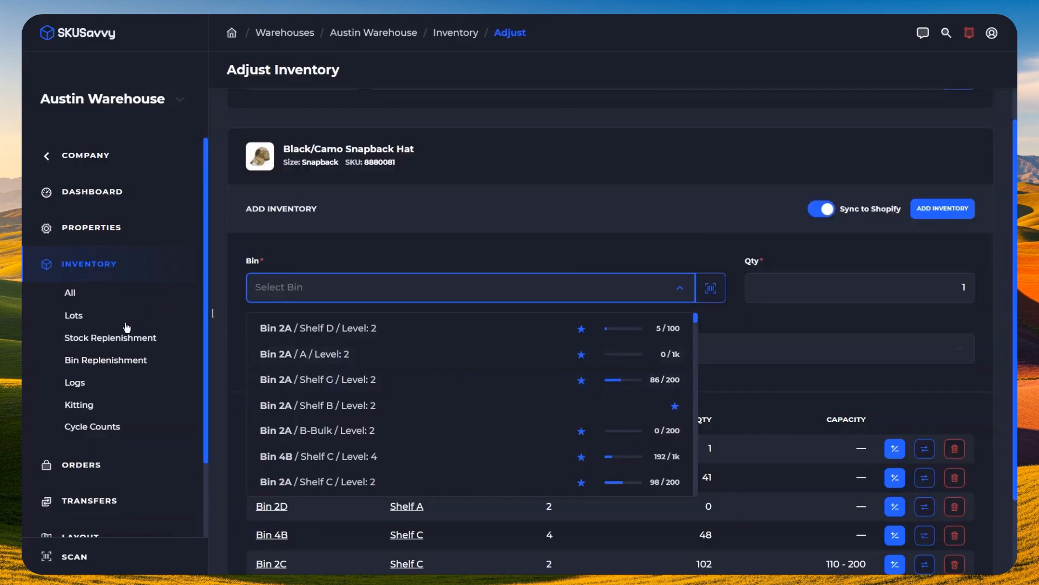
# Step: Open label printing for the Austin Warehouse bins and list the available label formats
pyautogui.scroll(-2, 101, 403)
pyautogui.click(94, 460)
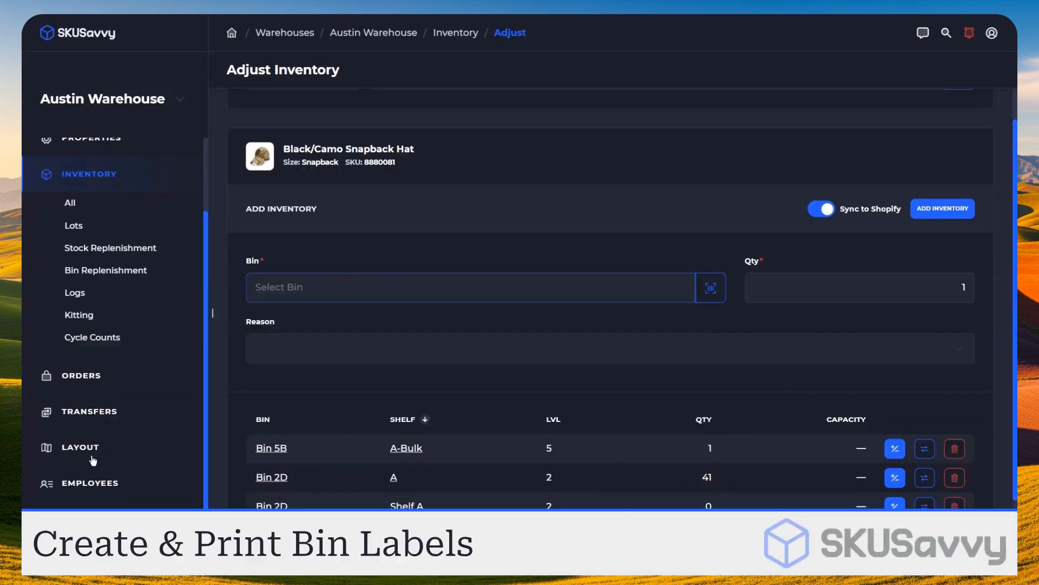
pyautogui.click(75, 445)
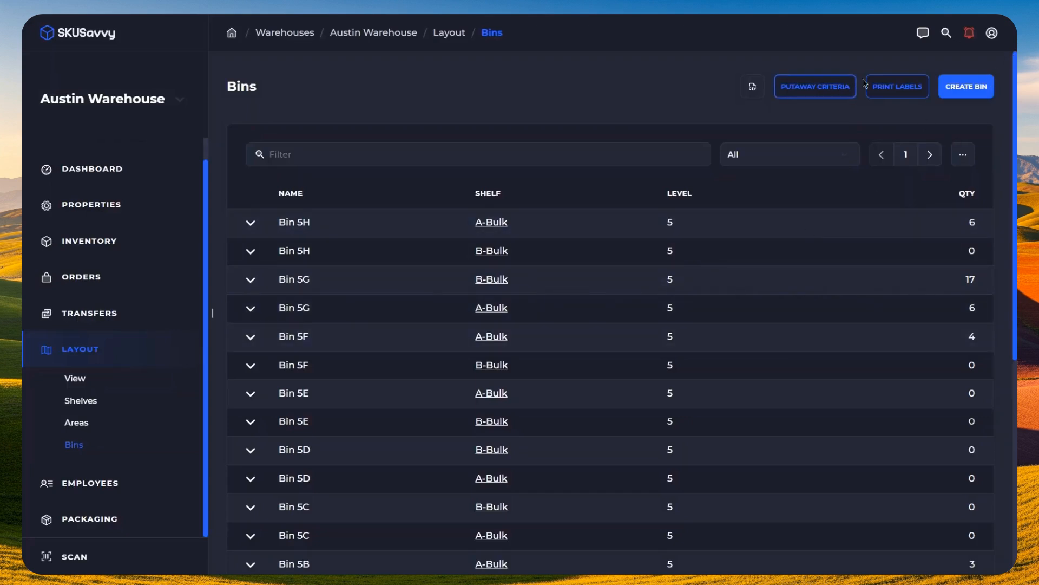
pyautogui.click(890, 84)
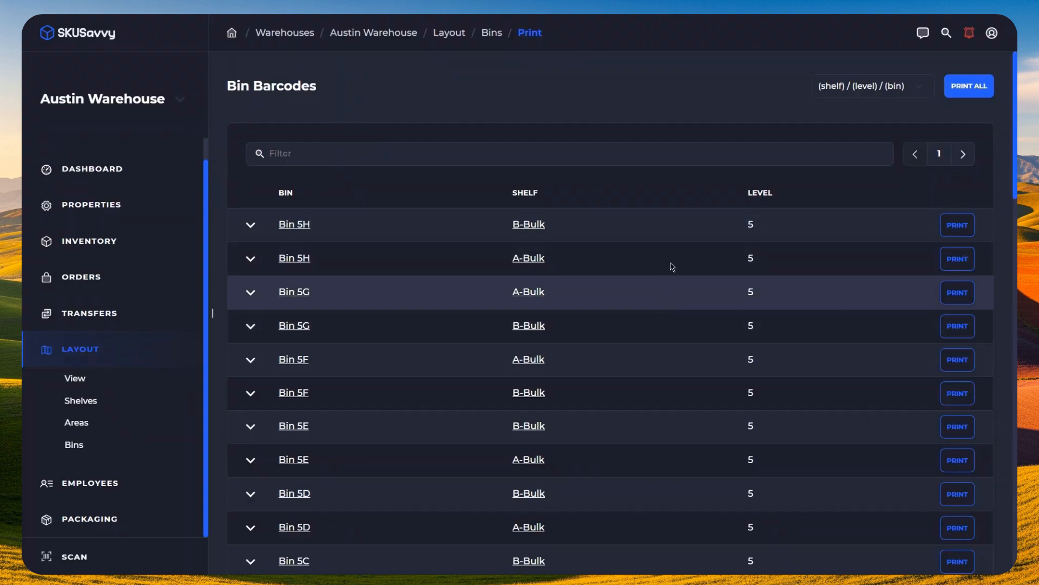
pyautogui.click(851, 84)
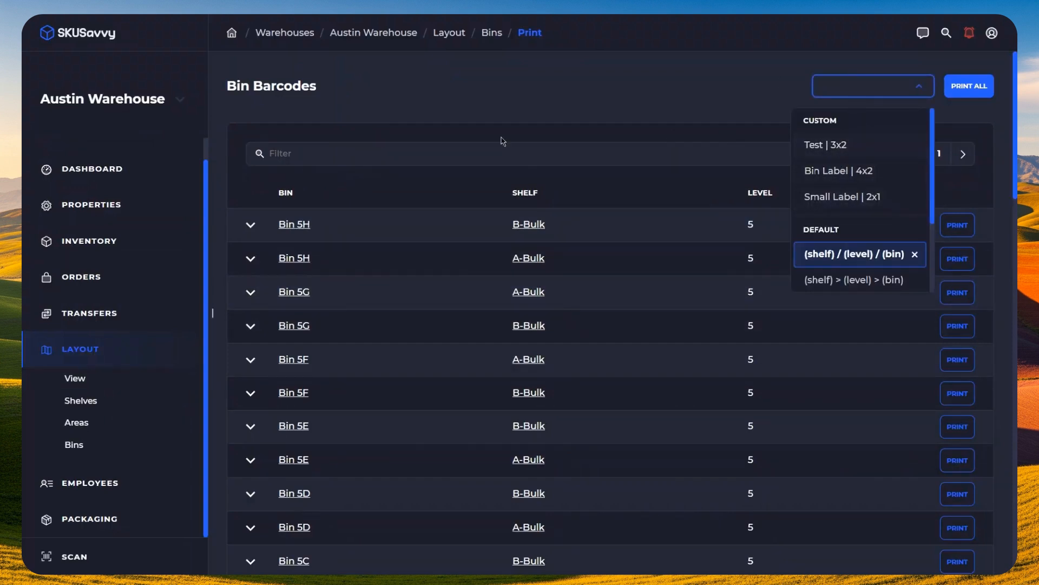
# Step: Open the company's custom templates and view the 3" x 2" bin template named Test
pyautogui.moveTo(121, 178)
pyautogui.click(97, 157)
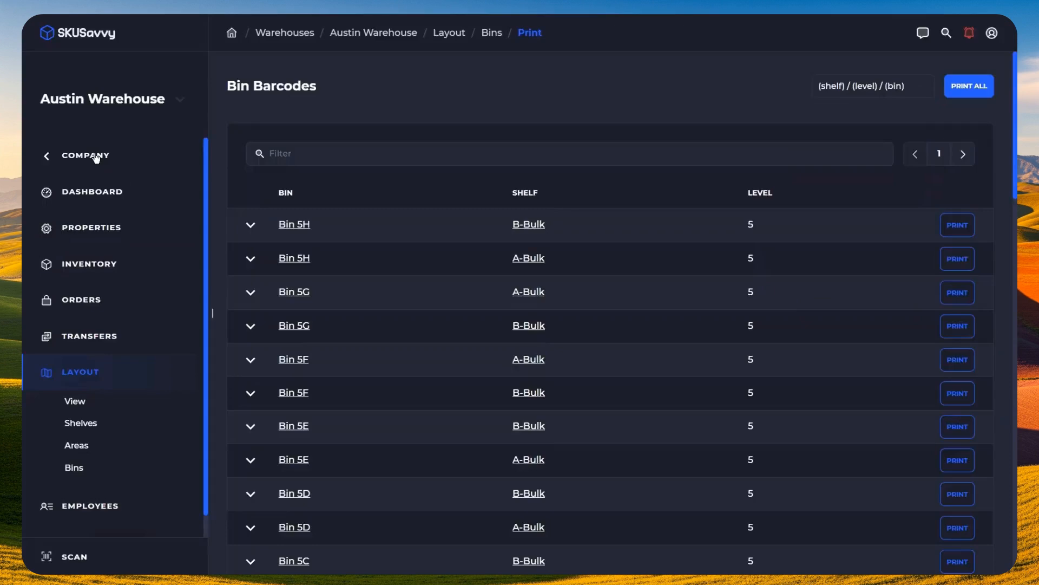
pyautogui.click(90, 238)
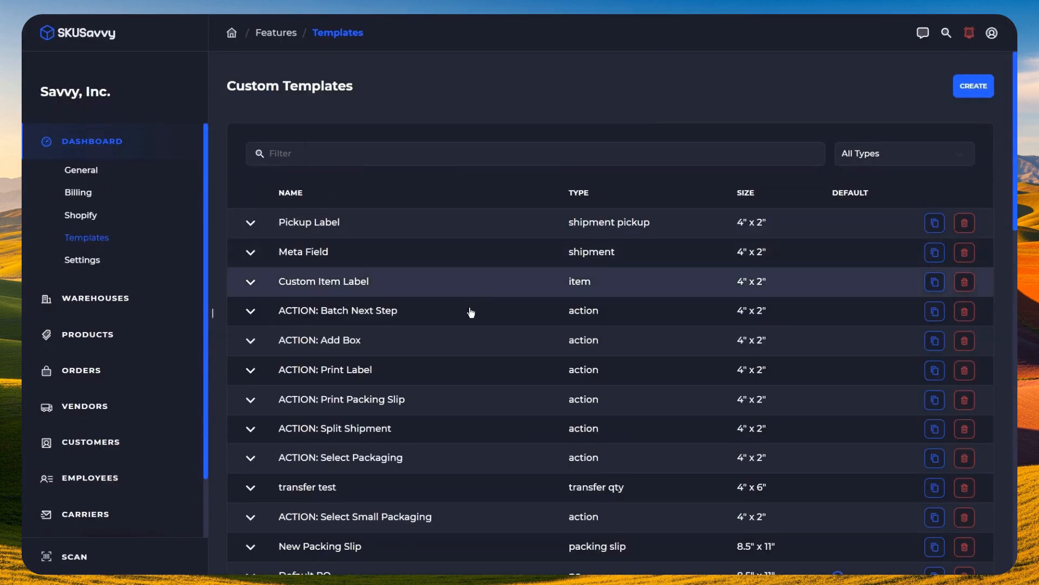
pyautogui.scroll(-3, 577, 379)
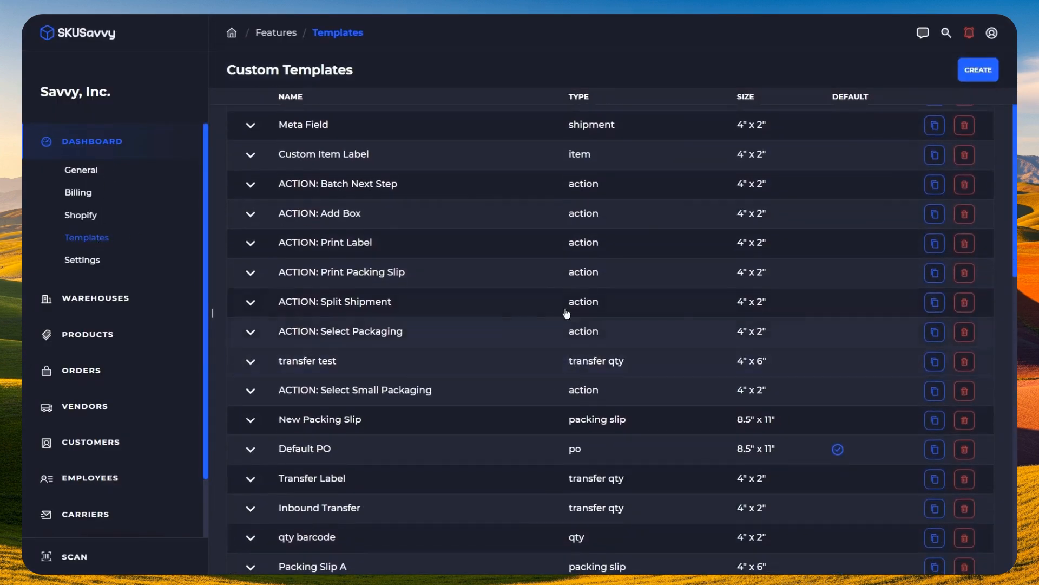
pyautogui.scroll(-4, 566, 307)
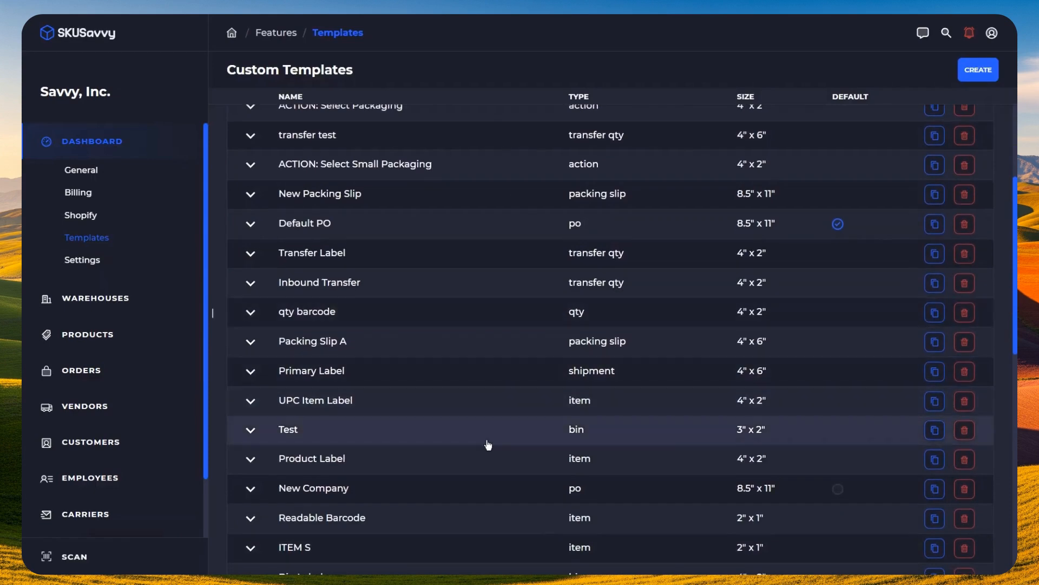
pyautogui.click(488, 442)
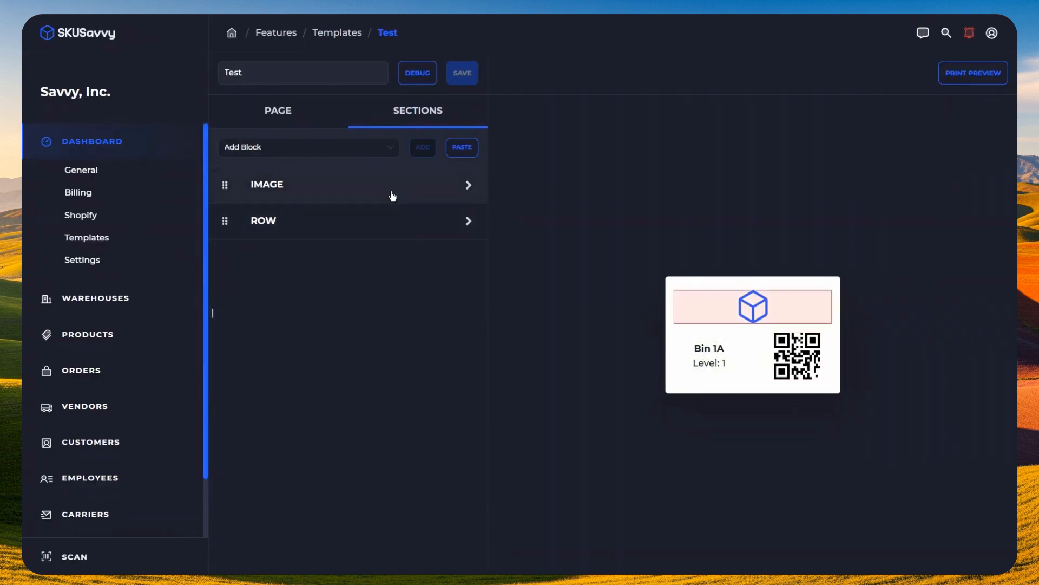
# Step: Open Shelf A from the Austin Warehouse shelf list and examine its dimensions, pick sides, obstacle setting and bin contents
pyautogui.click(117, 299)
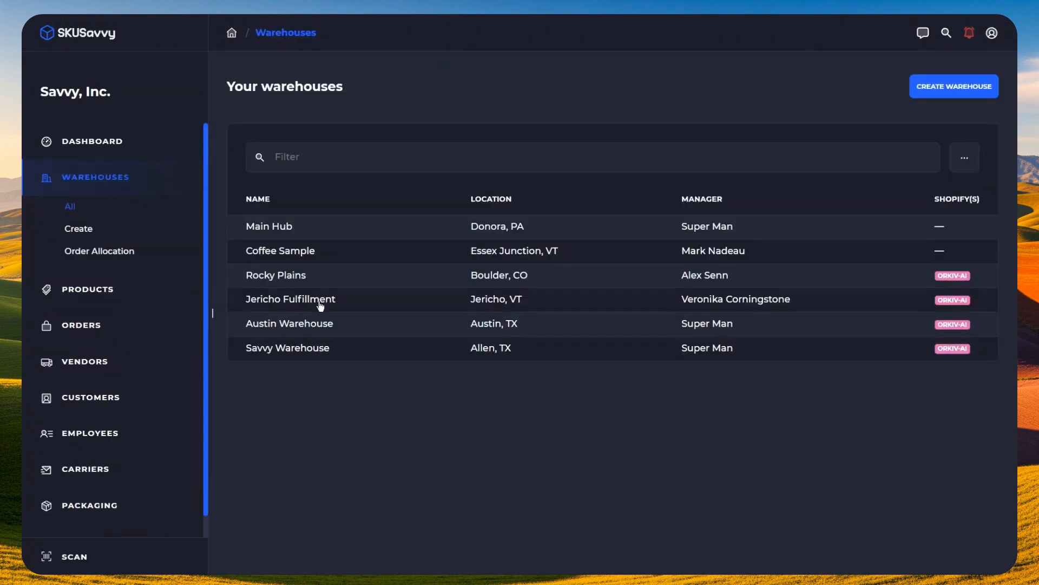
pyautogui.click(355, 325)
pyautogui.click(100, 382)
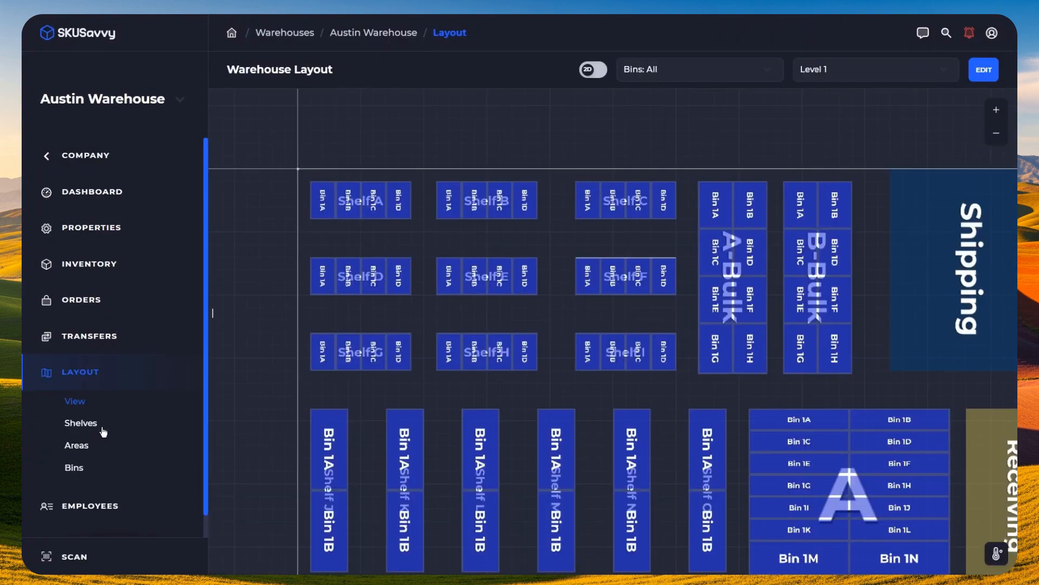
pyautogui.click(87, 425)
pyautogui.click(380, 240)
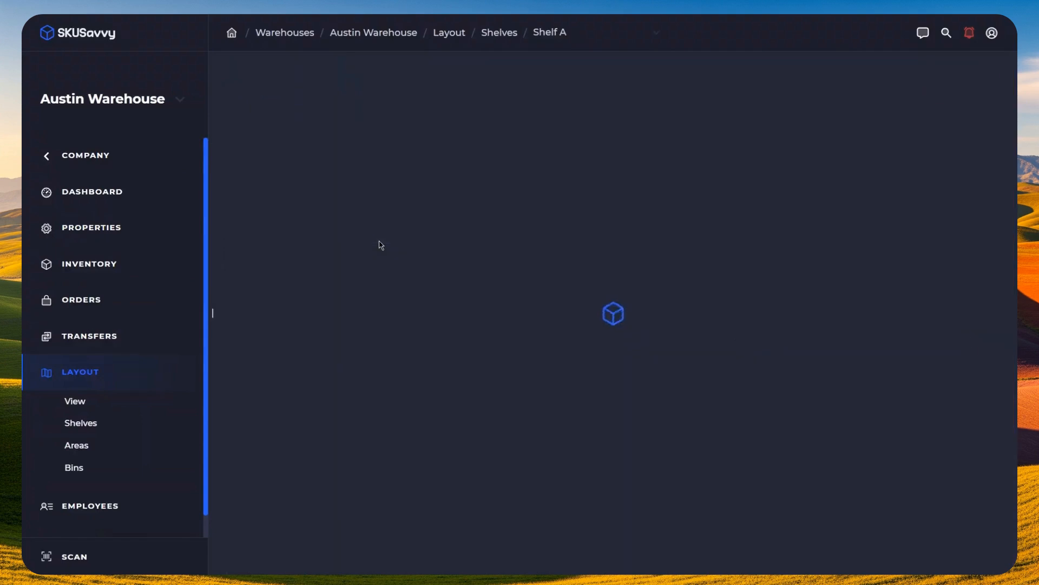
pyautogui.scroll(-10, 529, 372)
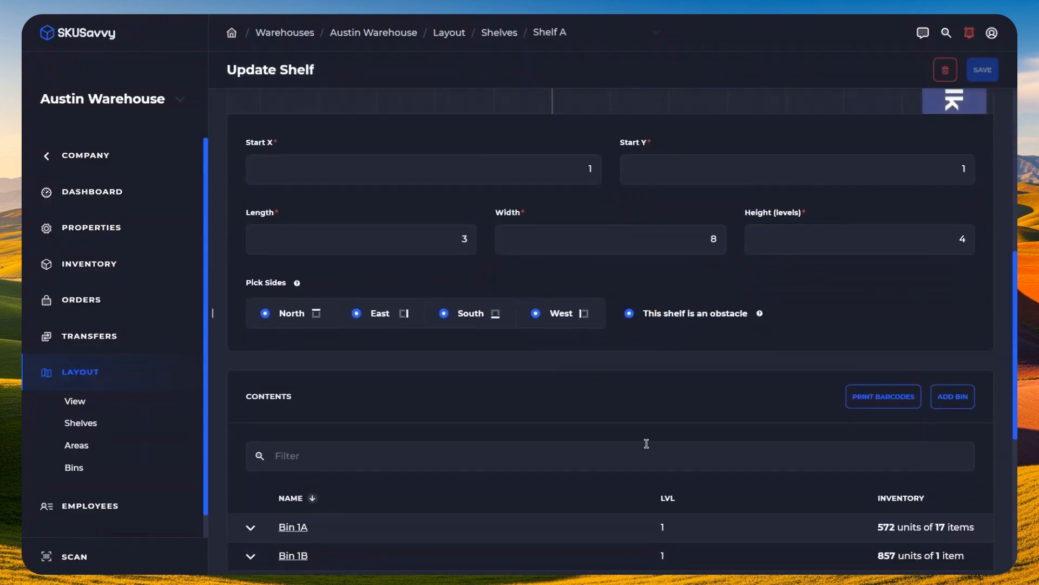
pyautogui.scroll(-1, 729, 514)
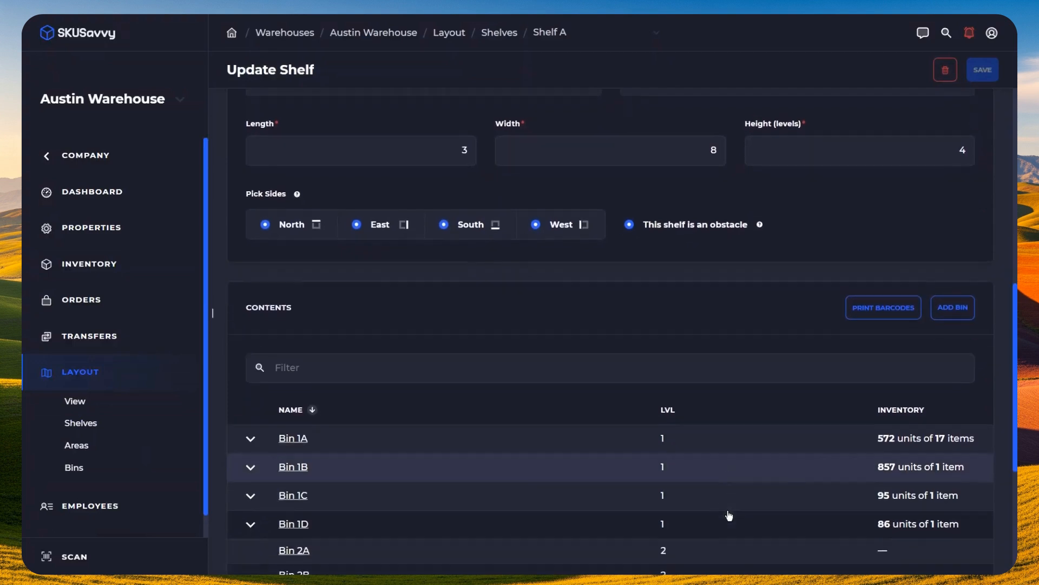
pyautogui.scroll(3, 472, 313)
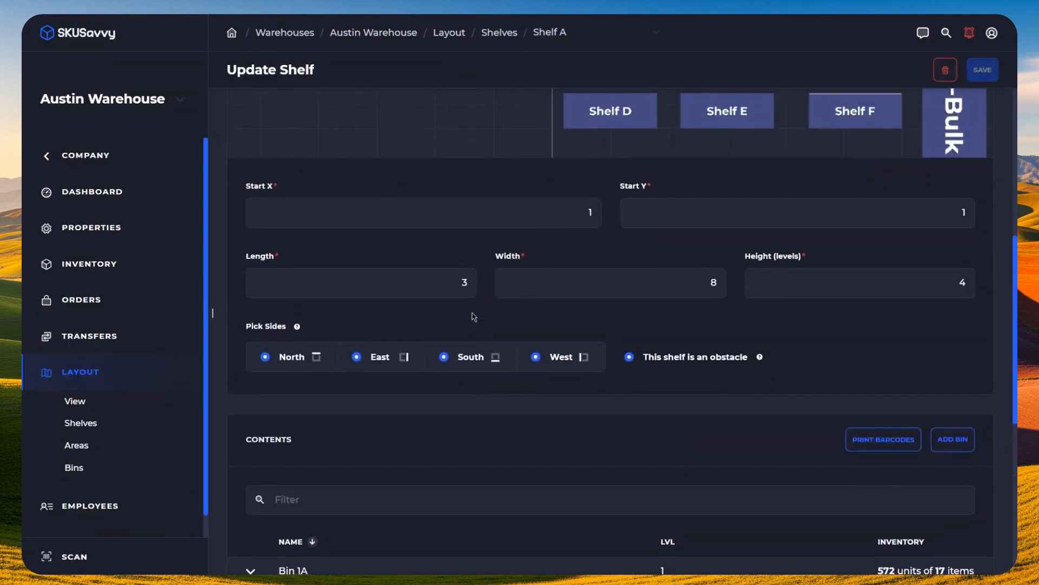
pyautogui.moveTo(297, 328)
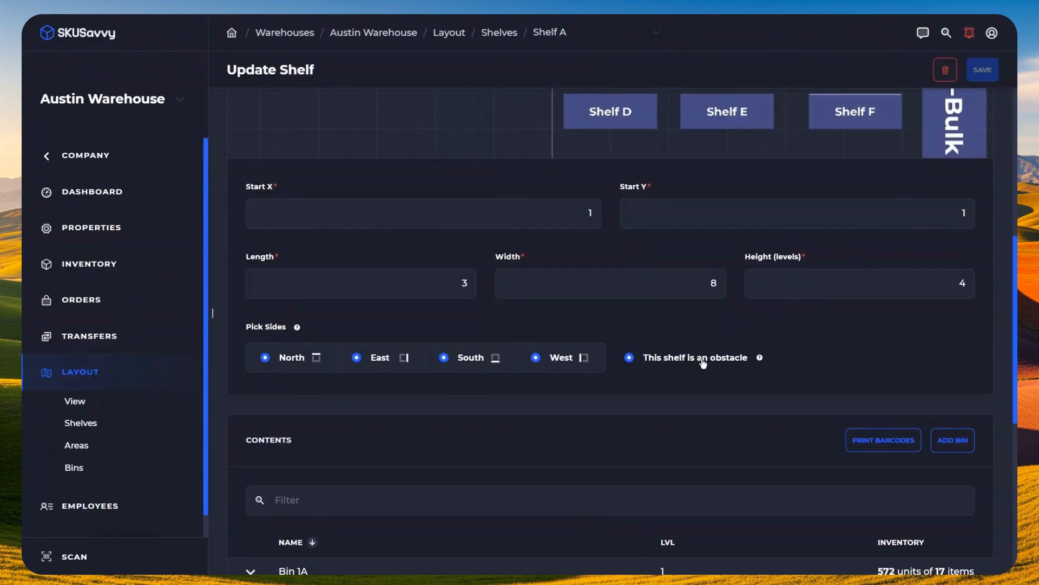
# Step: Open the list of bins in the Austin Warehouse
pyautogui.click(80, 468)
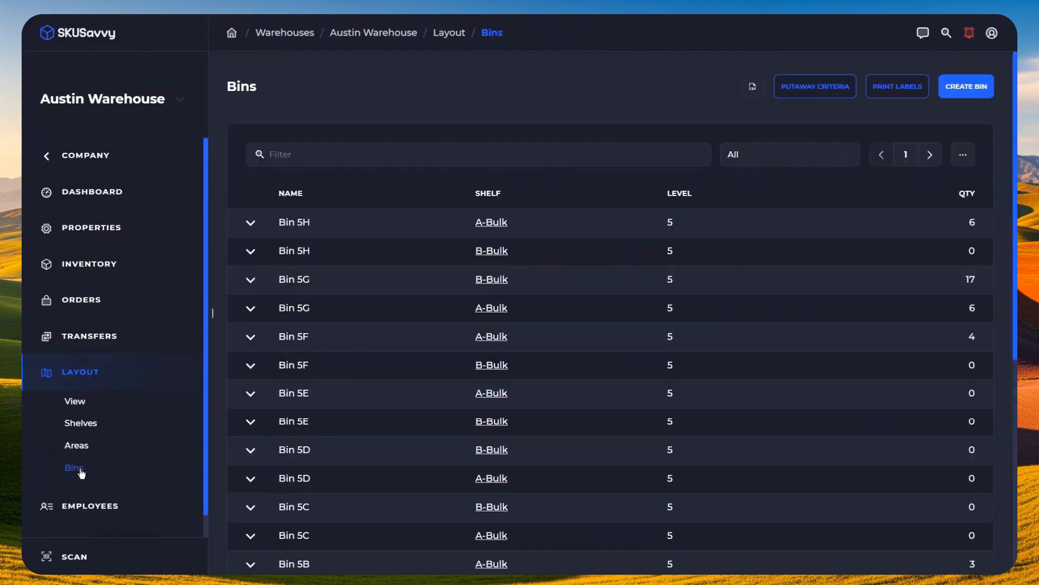